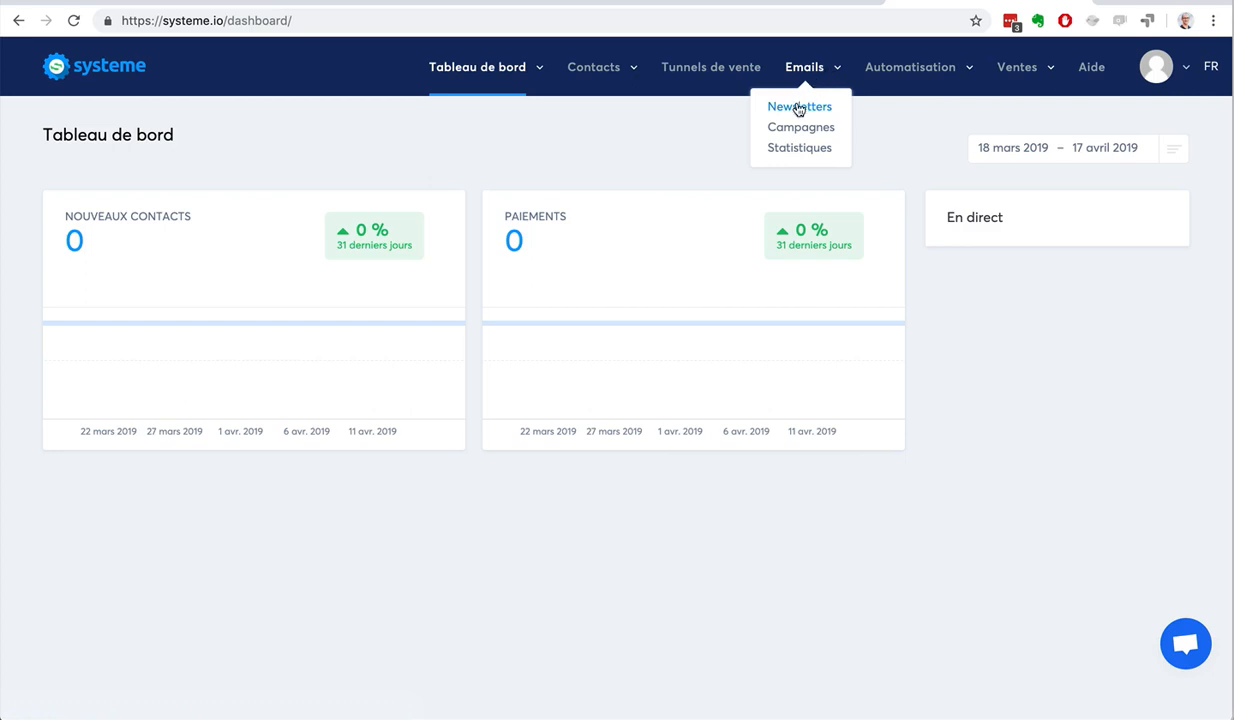
- Start a new newsletter and set its subject to "La méthode "AGIR" pour investir dans l'immobilier"
left_click(799, 106)
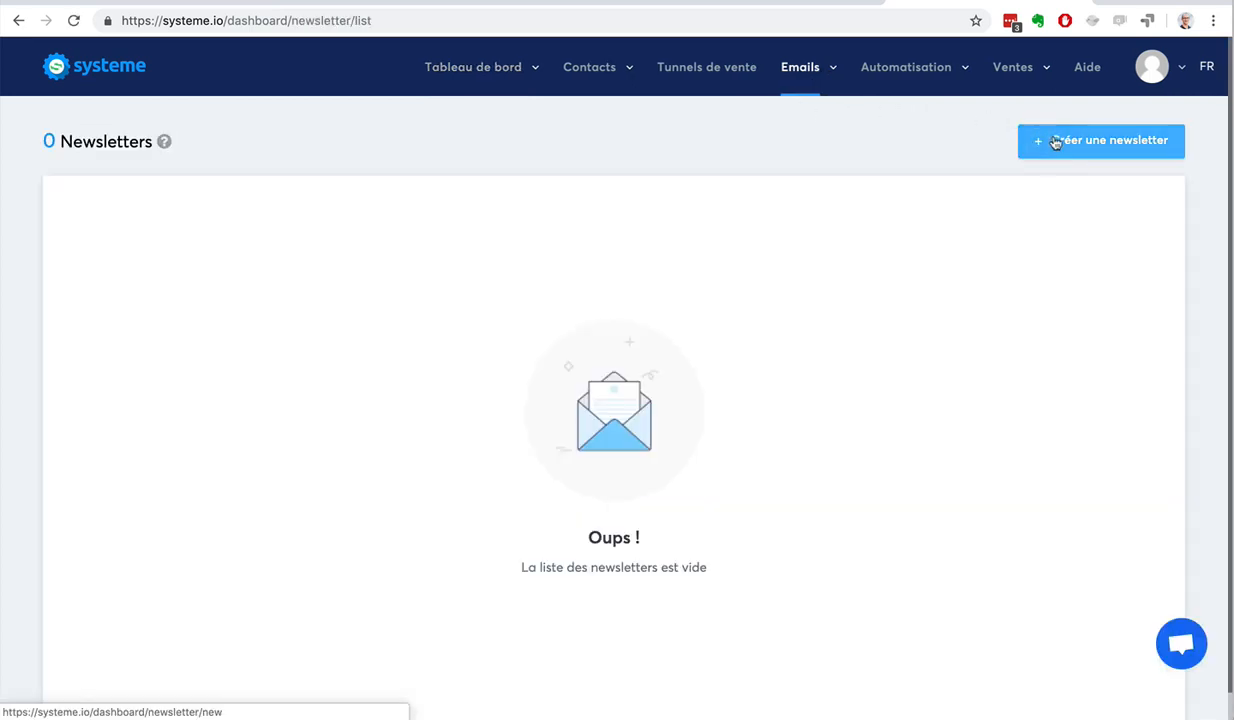
mouse_move(818, 70)
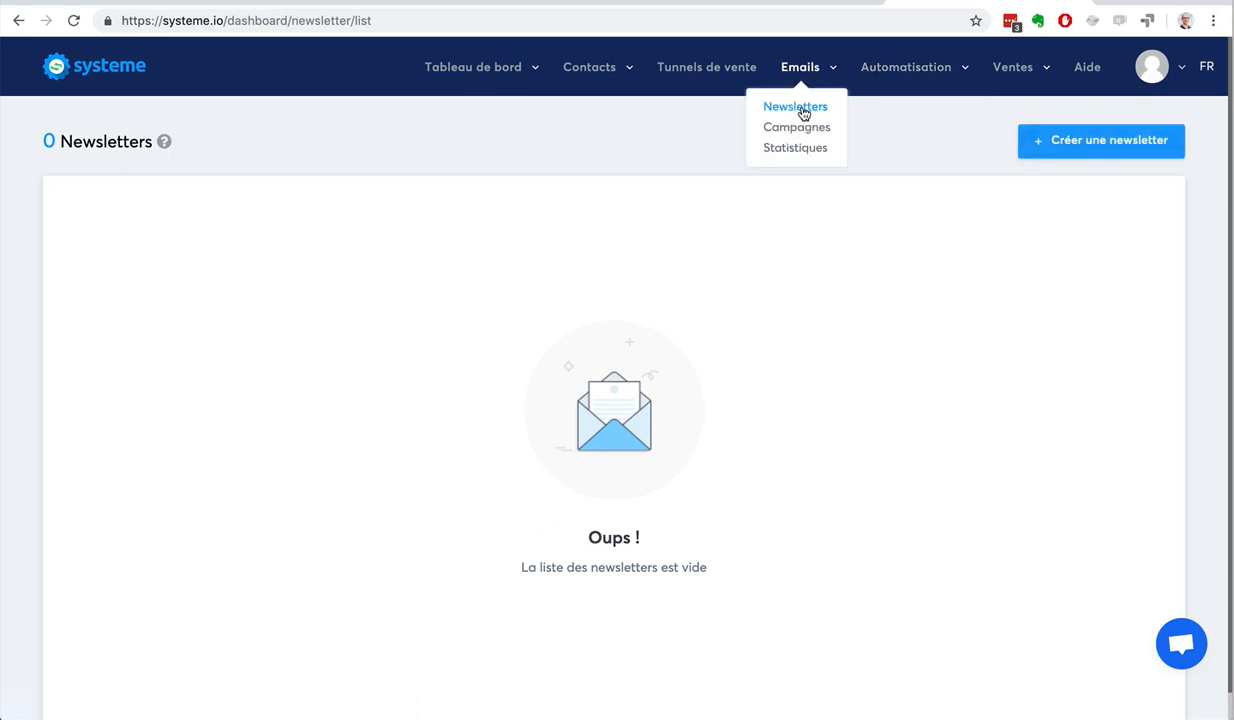
left_click(1096, 143)
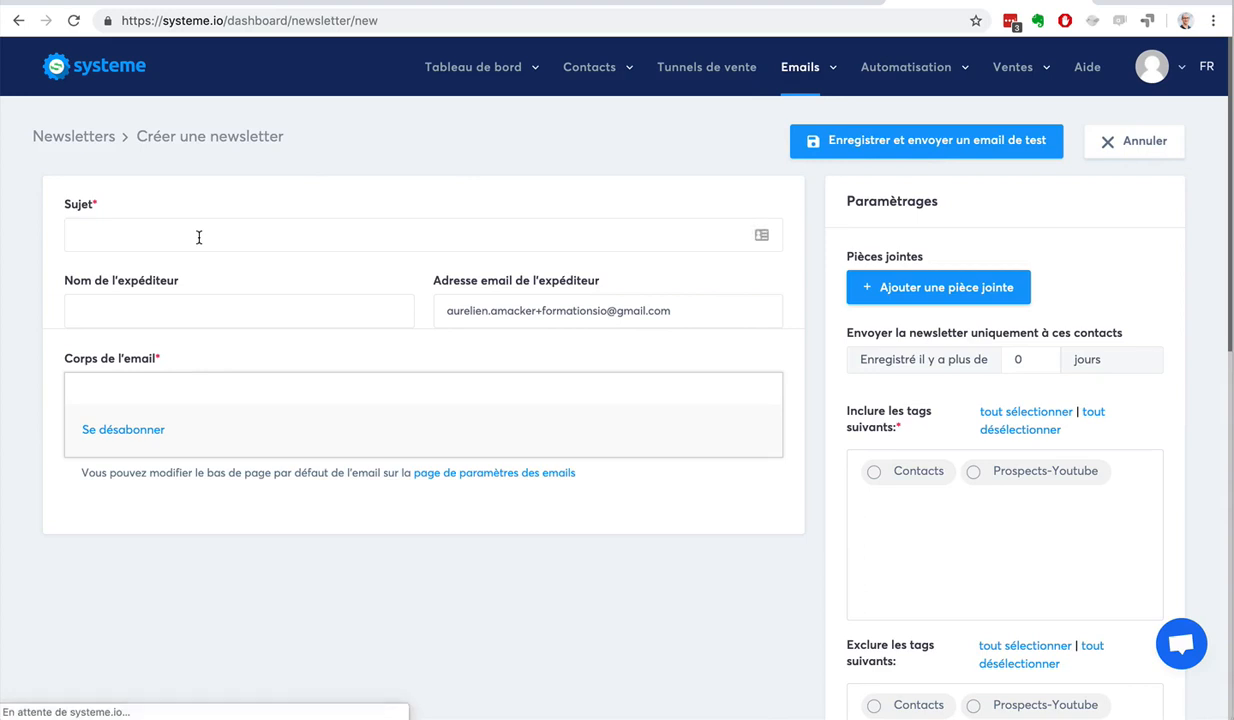
left_click(198, 237)
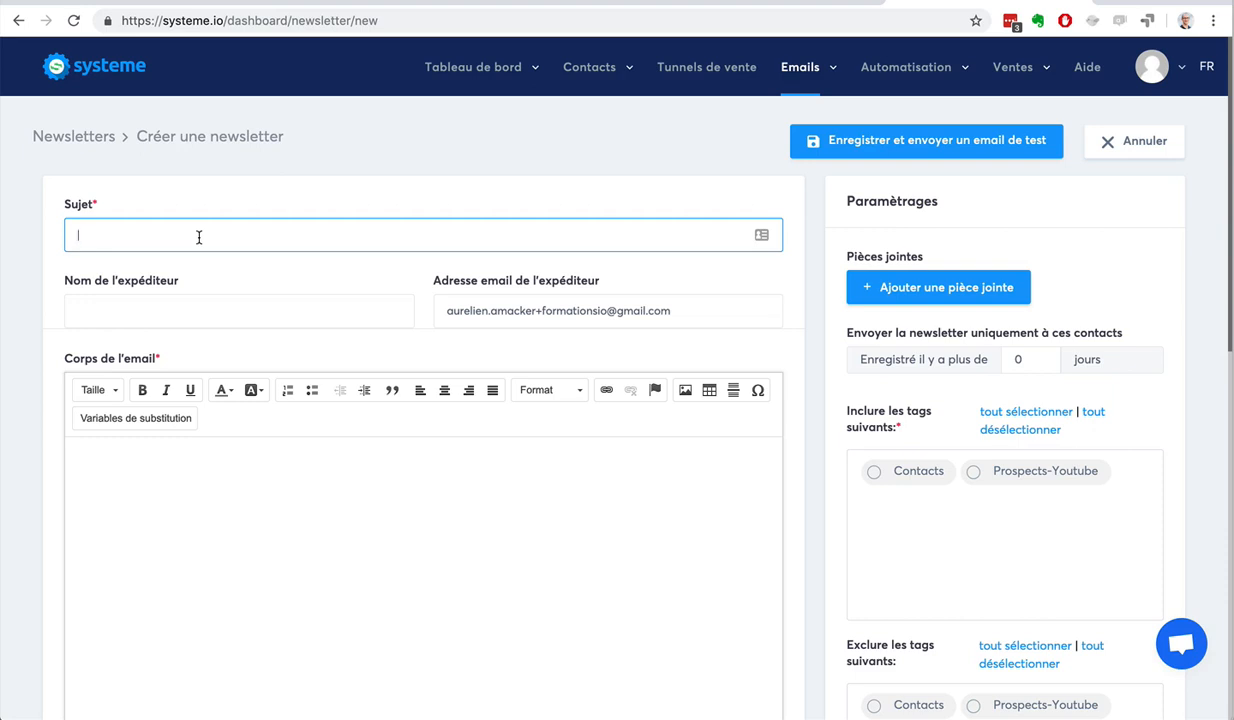
type("La méthode \"AGIR\" p")
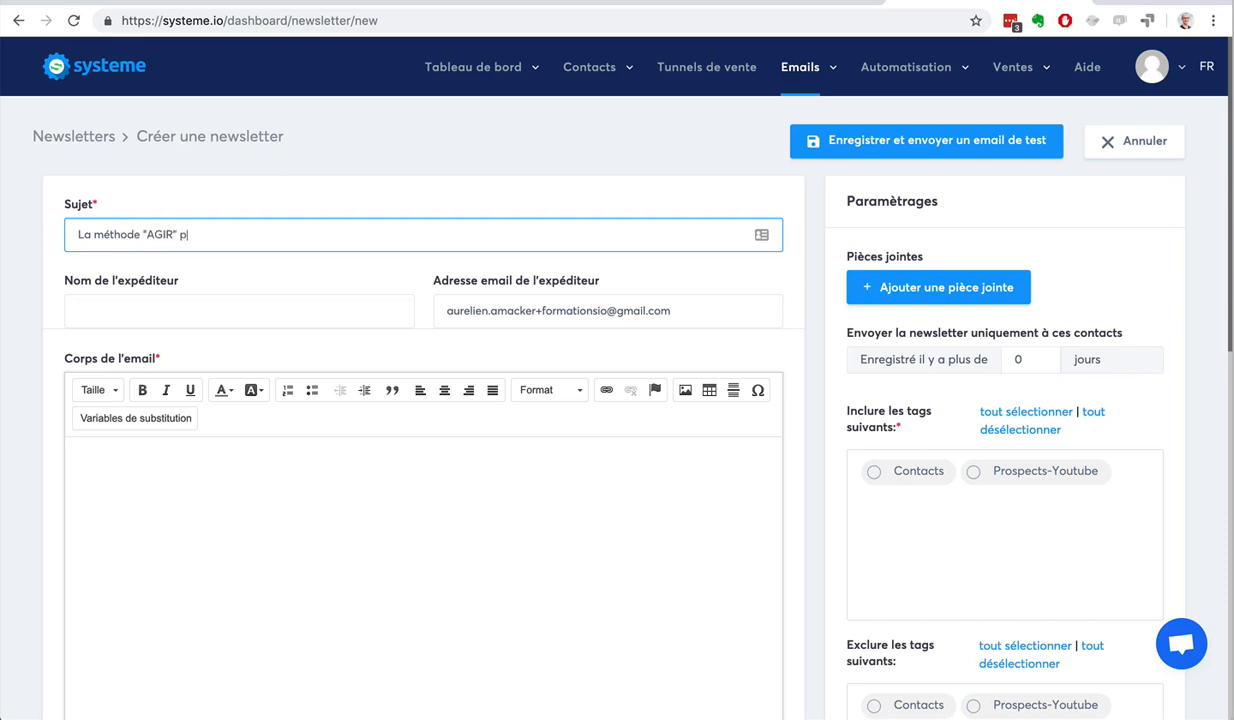
type("our investir dans l'immobilier")
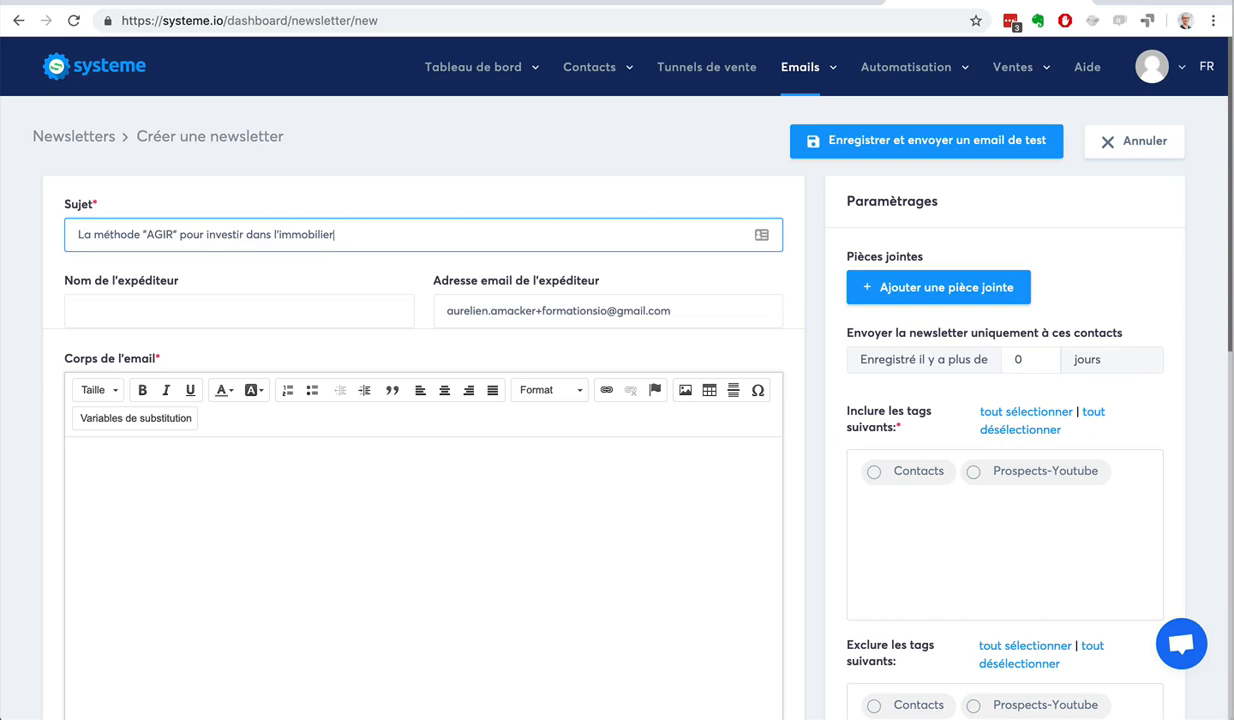
left_click(156, 311)
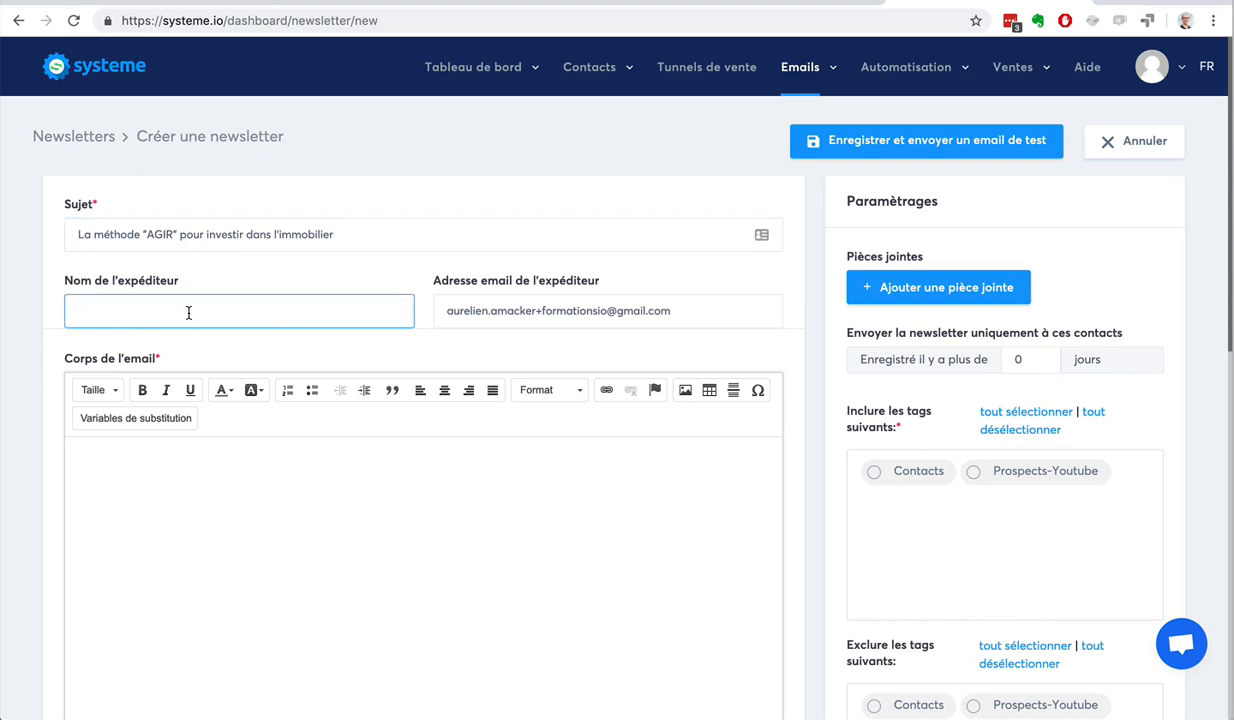
- Open the account's email settings and check the help on generating a SendGrid API key
left_click(1155, 70)
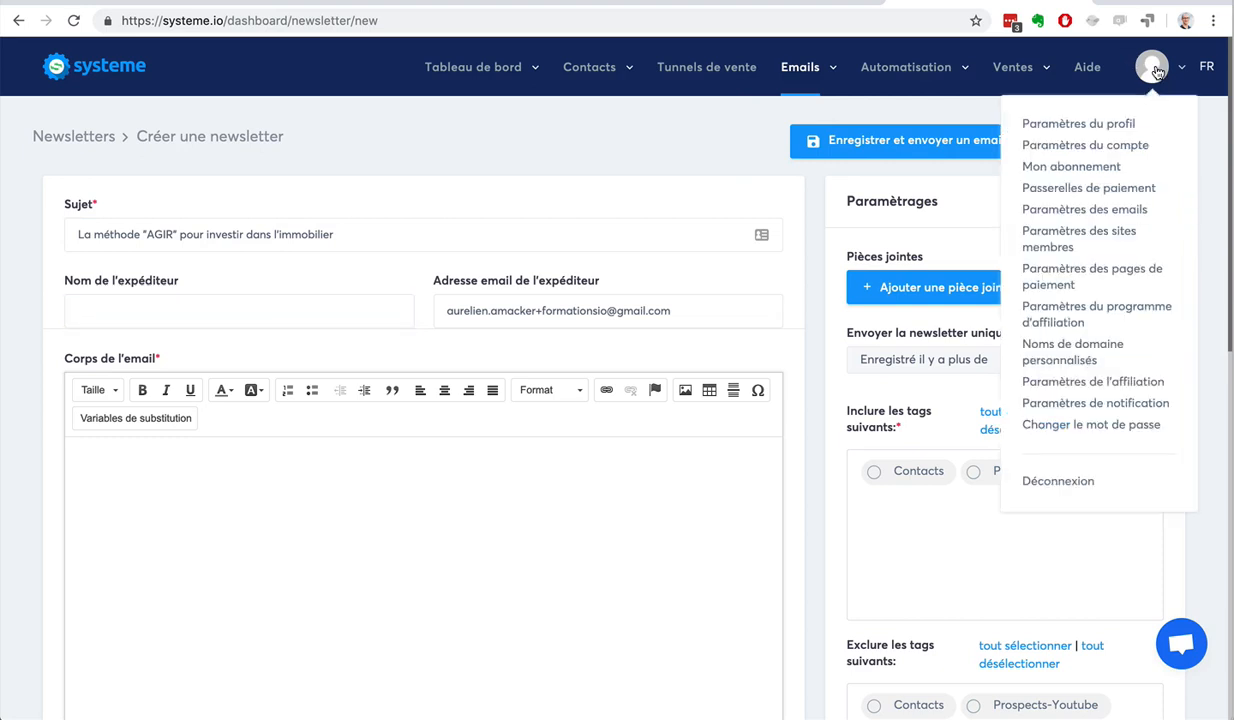
left_click(1100, 212)
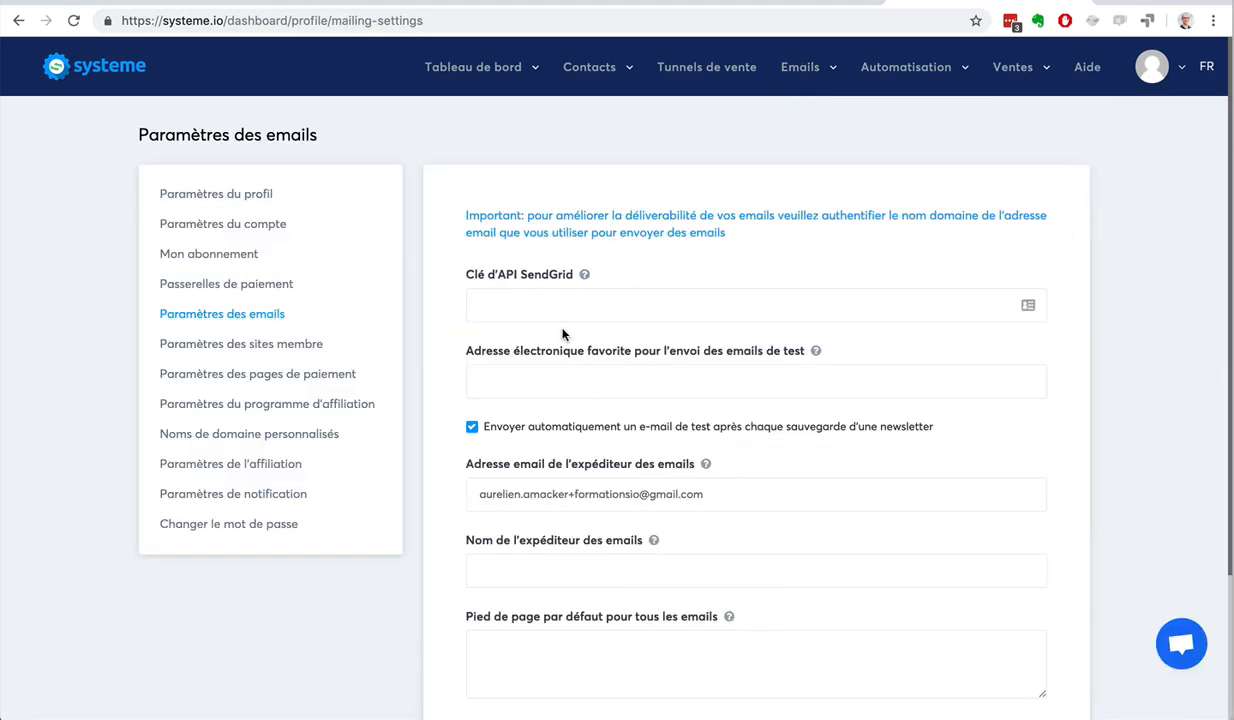
left_click(532, 296)
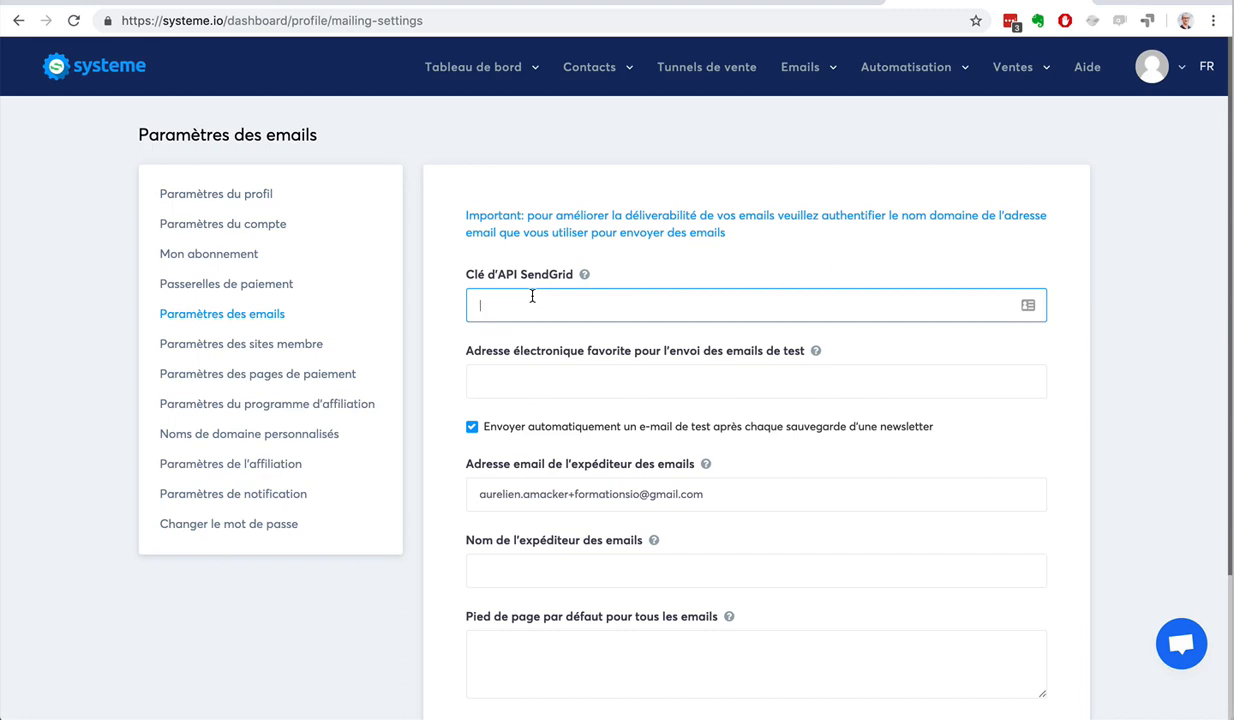
left_click(585, 275)
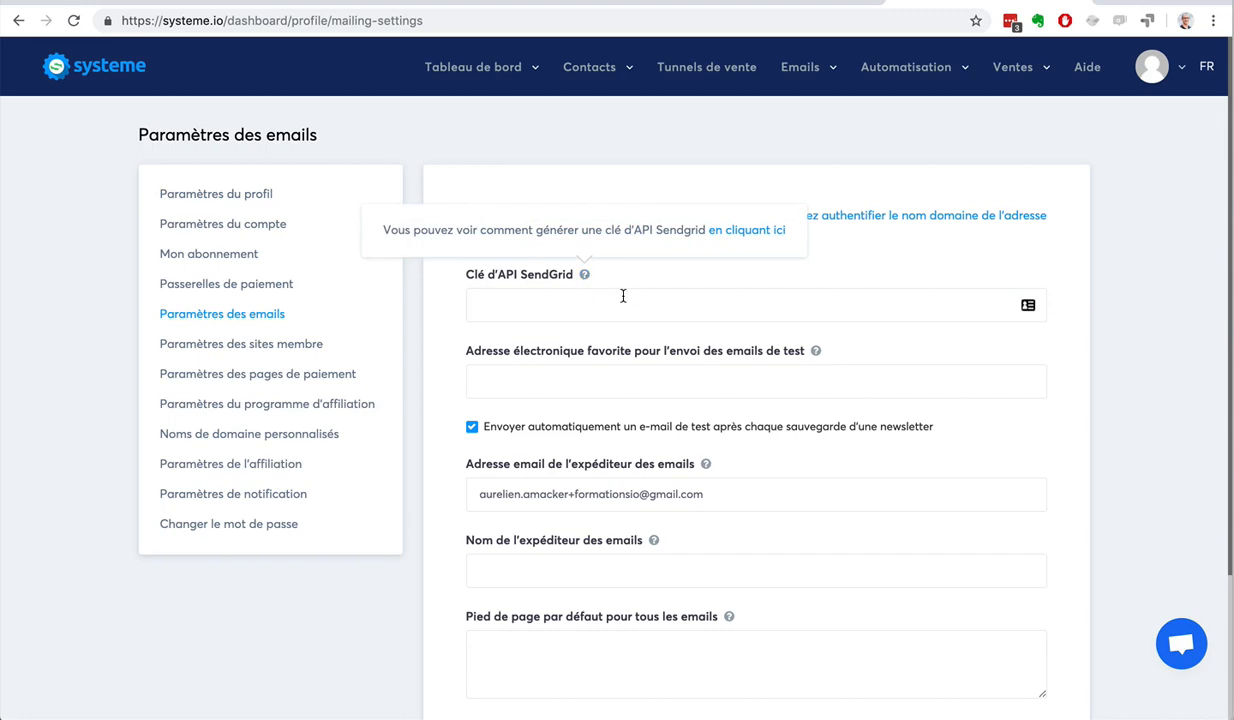
left_click(623, 296)
left_click(590, 379)
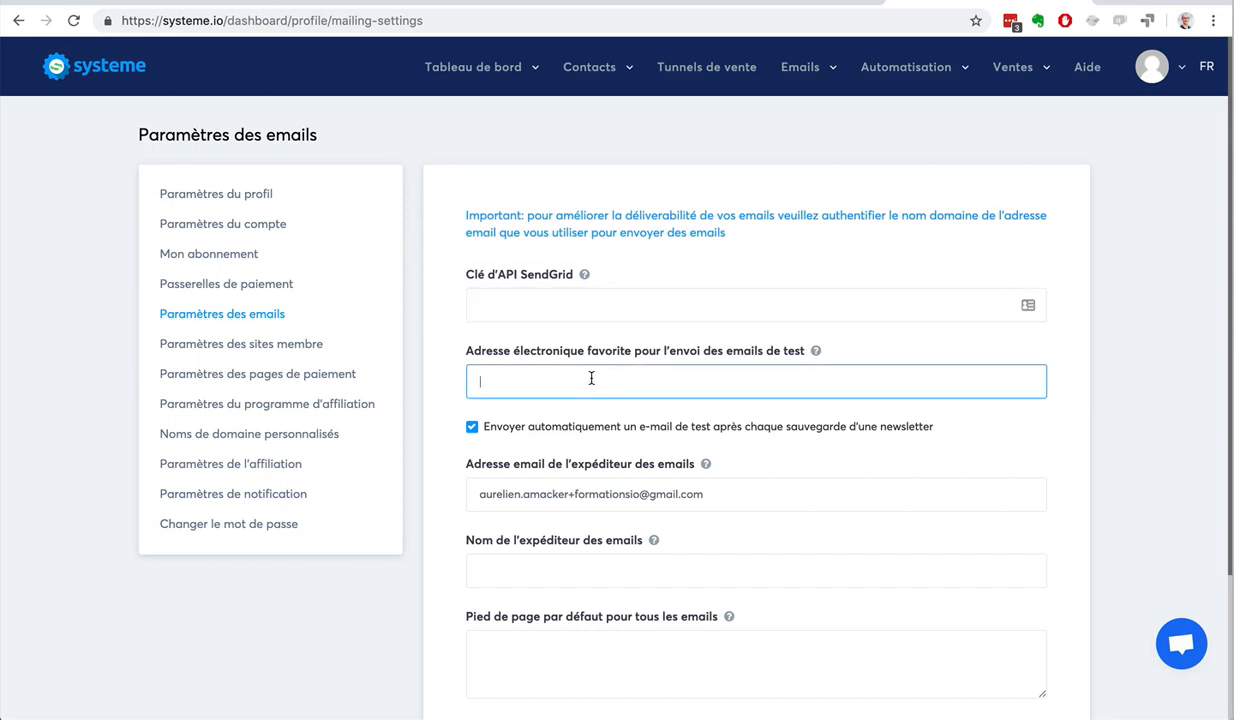
- Enter the sender's full name for outgoing emails and try to save the email settings
scroll(840, 520, "down", 3)
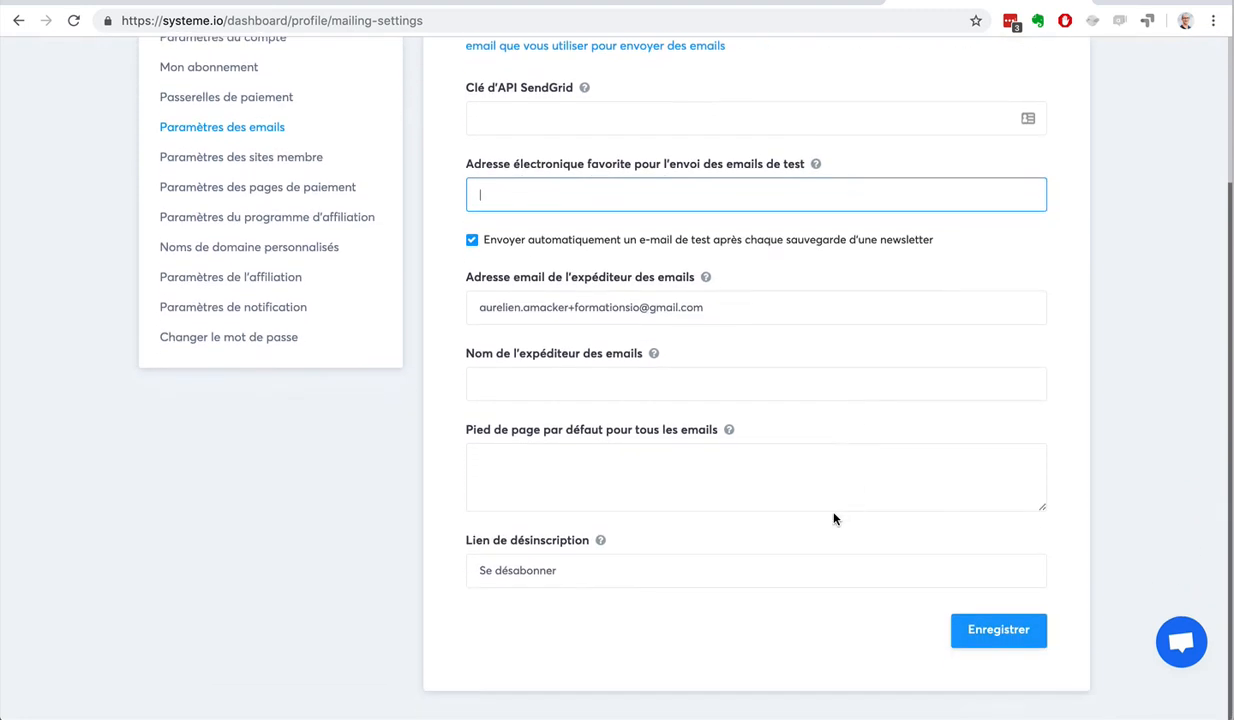
left_click(634, 392)
type("Aureli")
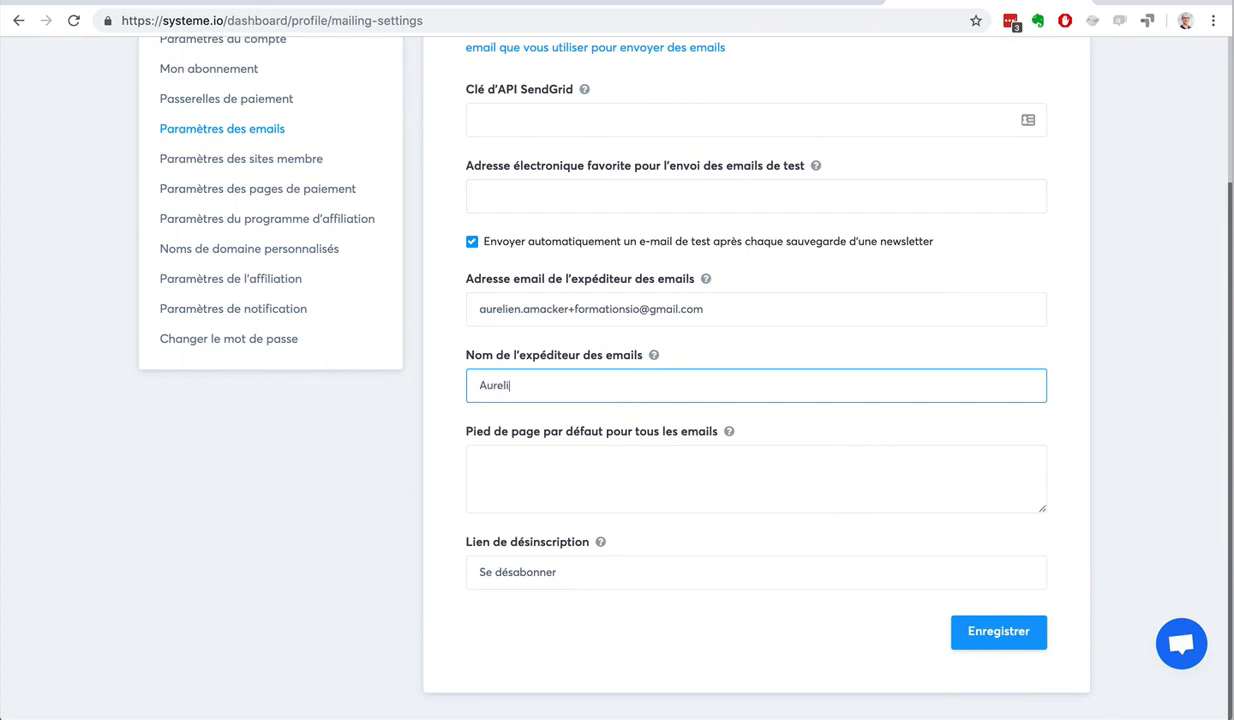
type("en Amacker")
left_click(619, 469)
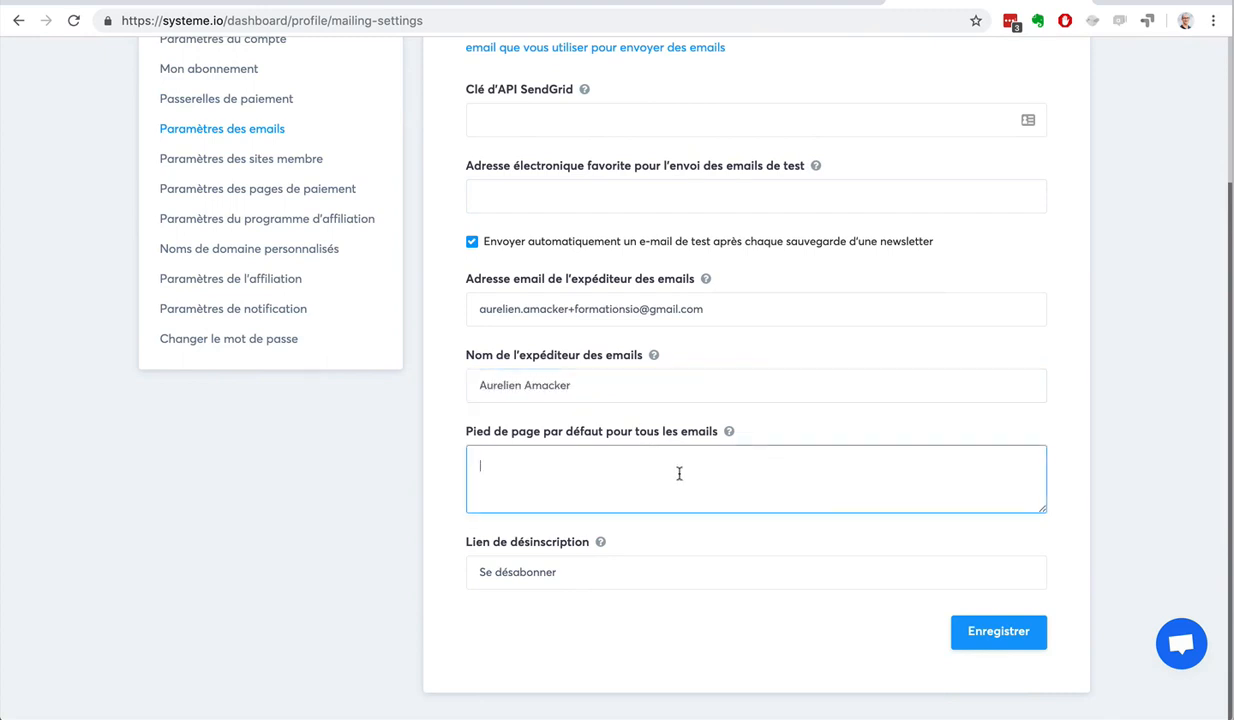
left_click(996, 636)
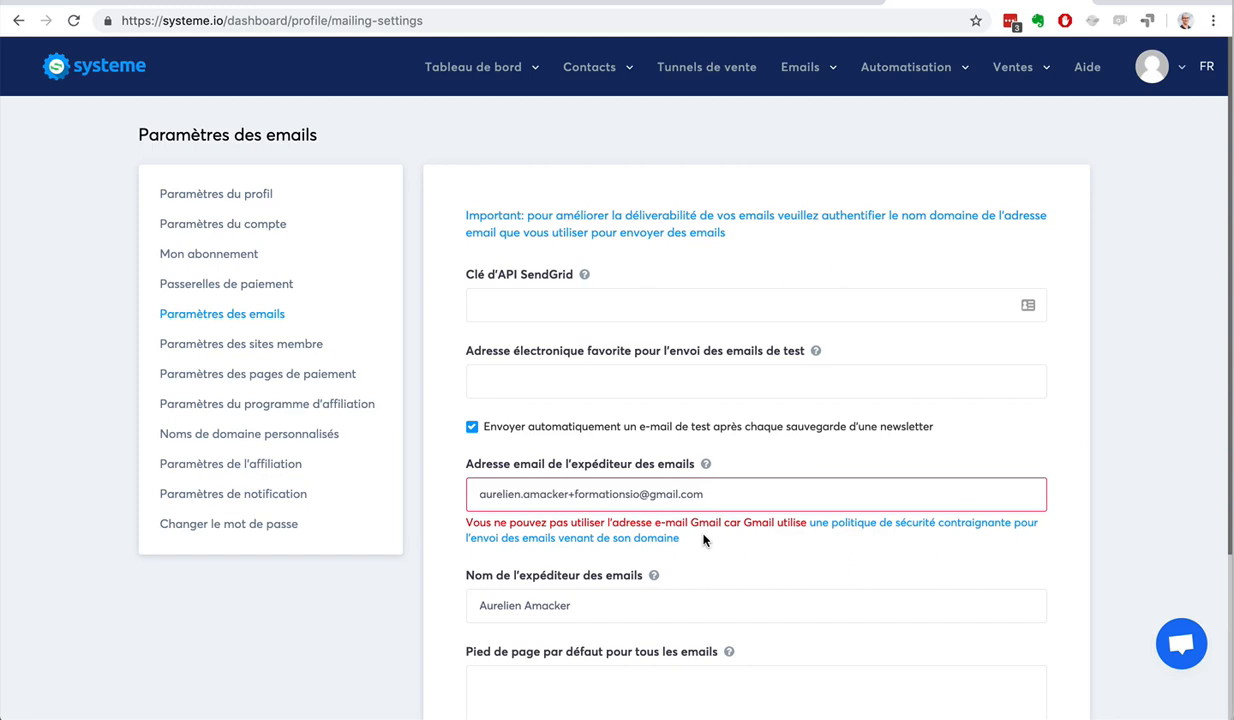
left_click_drag(708, 494, 460, 493)
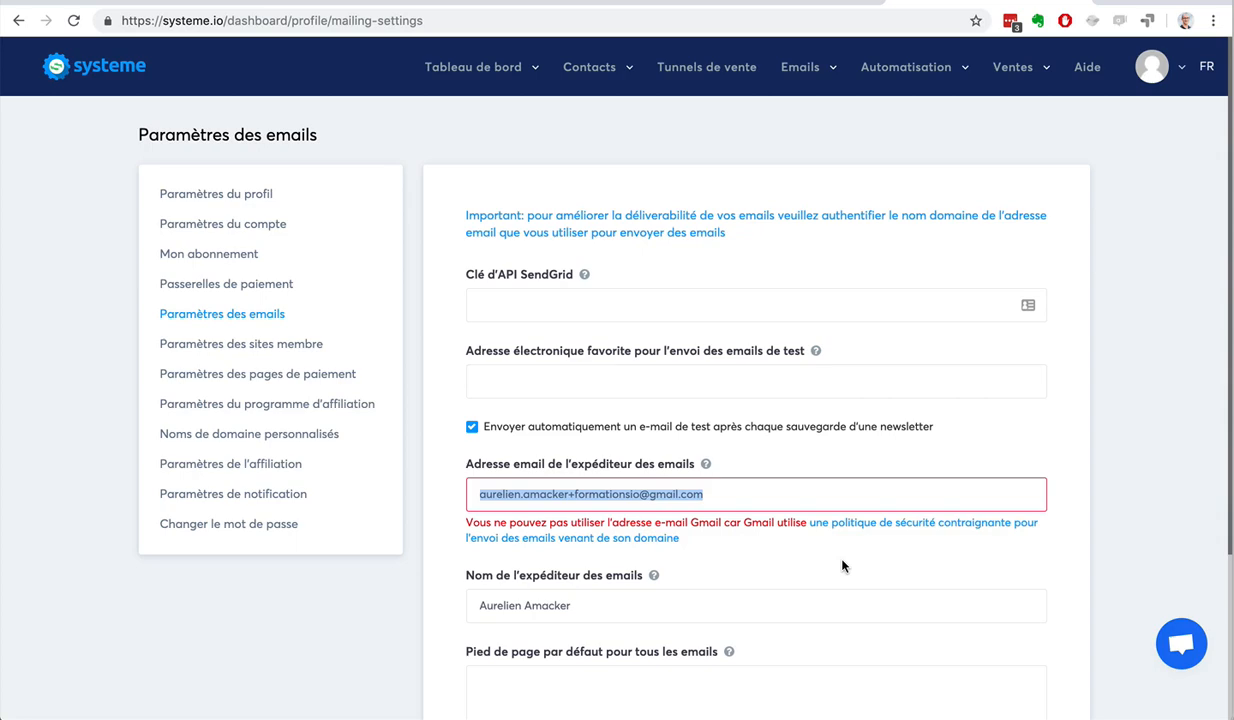
scroll(996, 480, "down", 3)
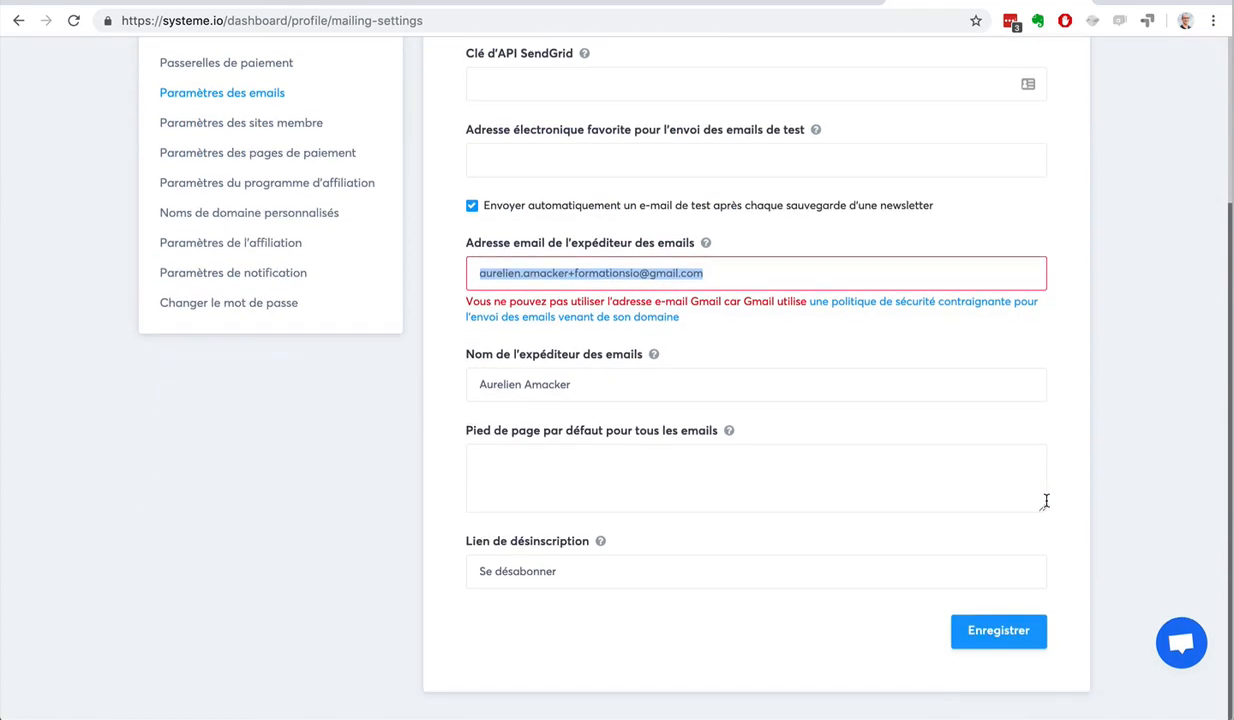
scroll(1045, 501, "up", 3)
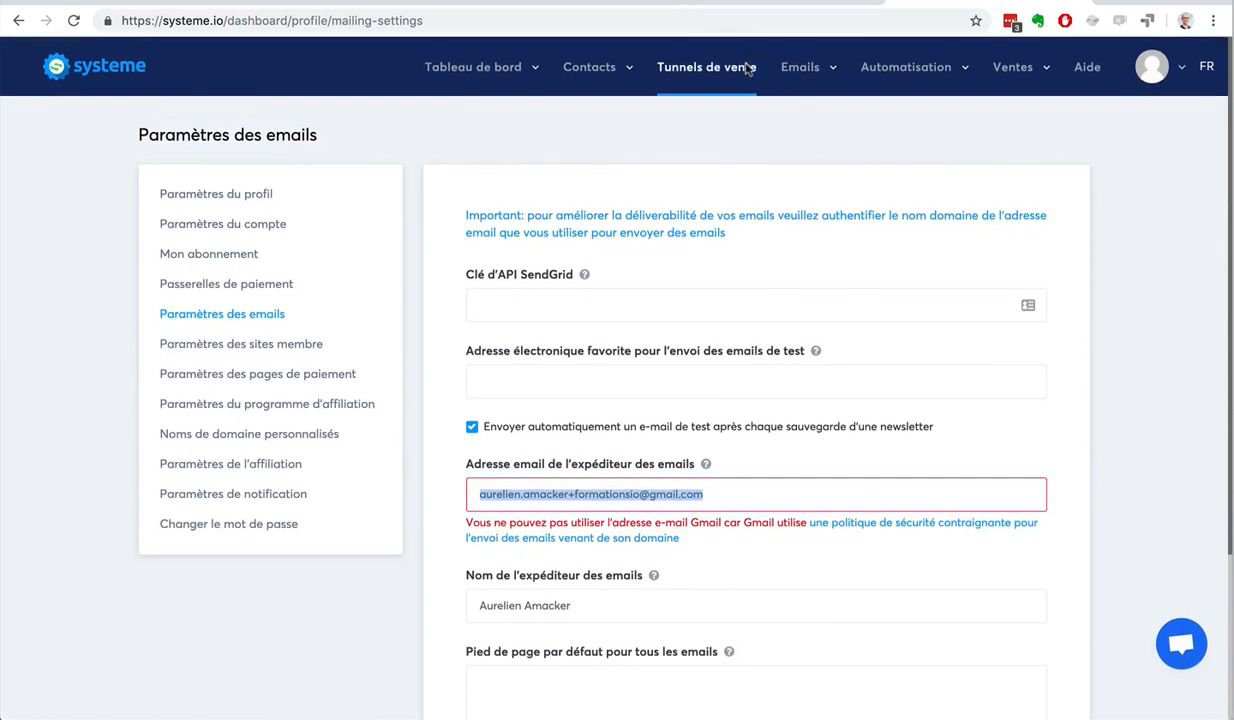
- Start a fresh newsletter from the newsletter list and place the cursor in its email body
mouse_move(800, 67)
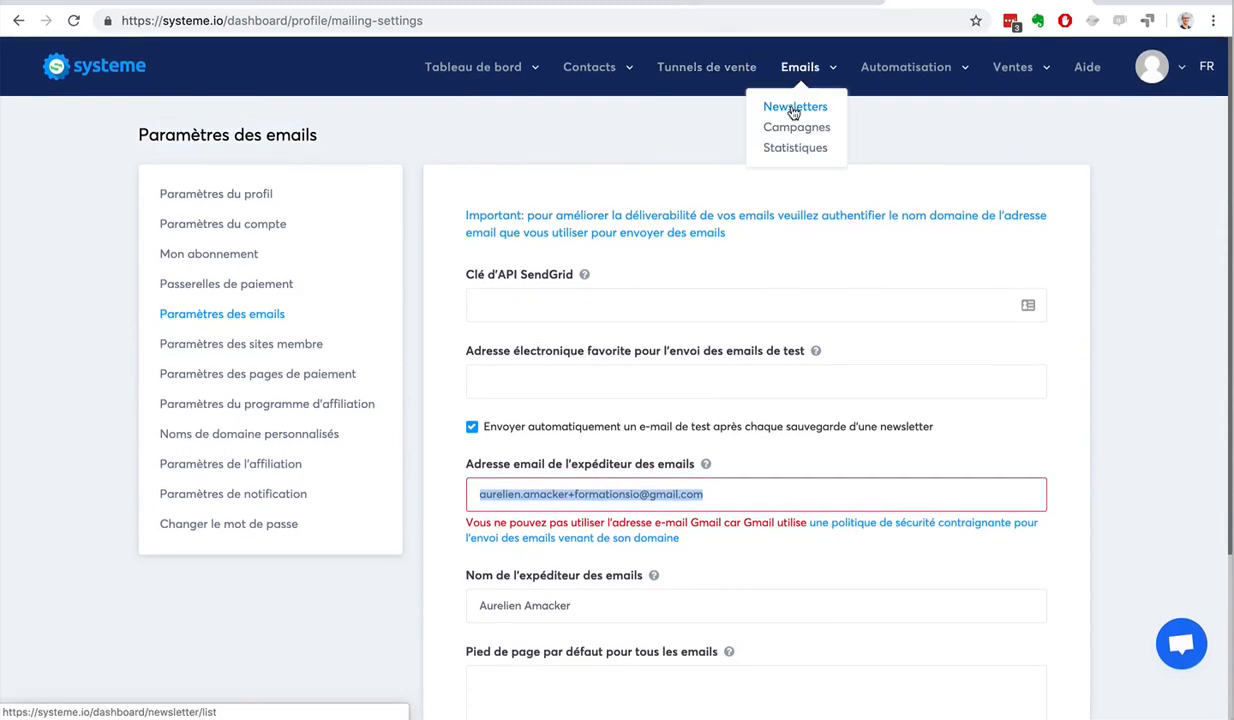
left_click(793, 108)
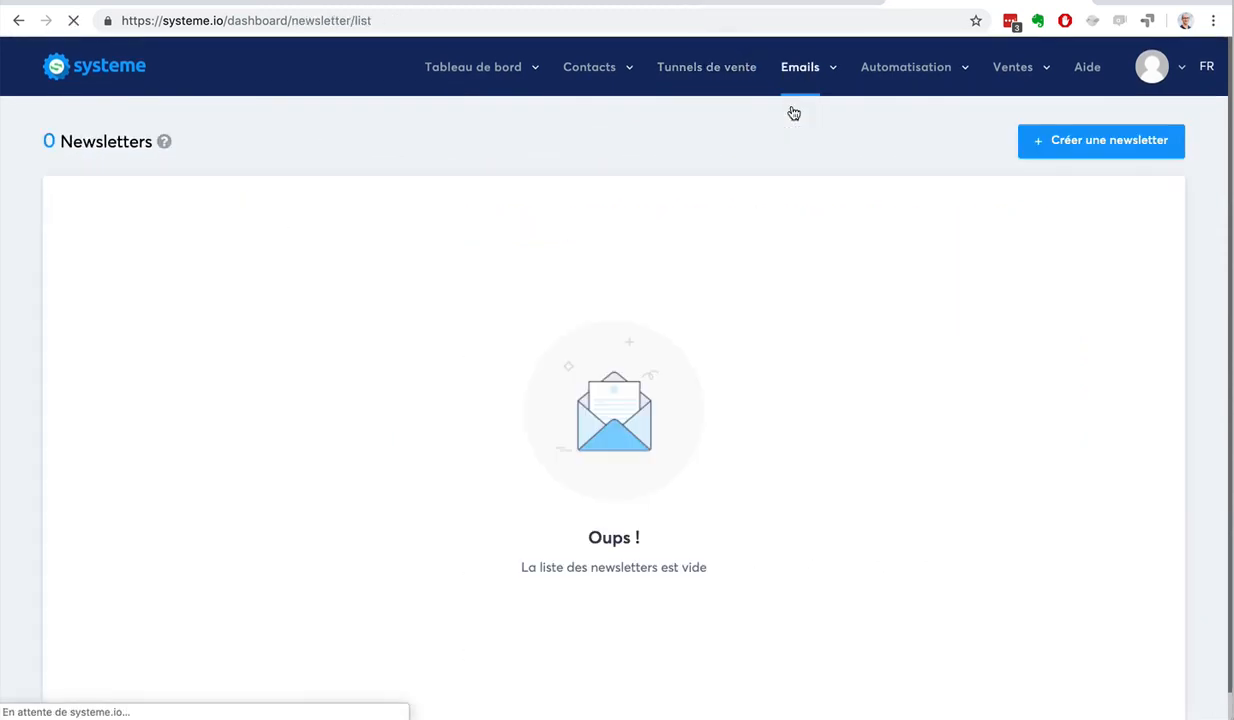
left_click(1049, 133)
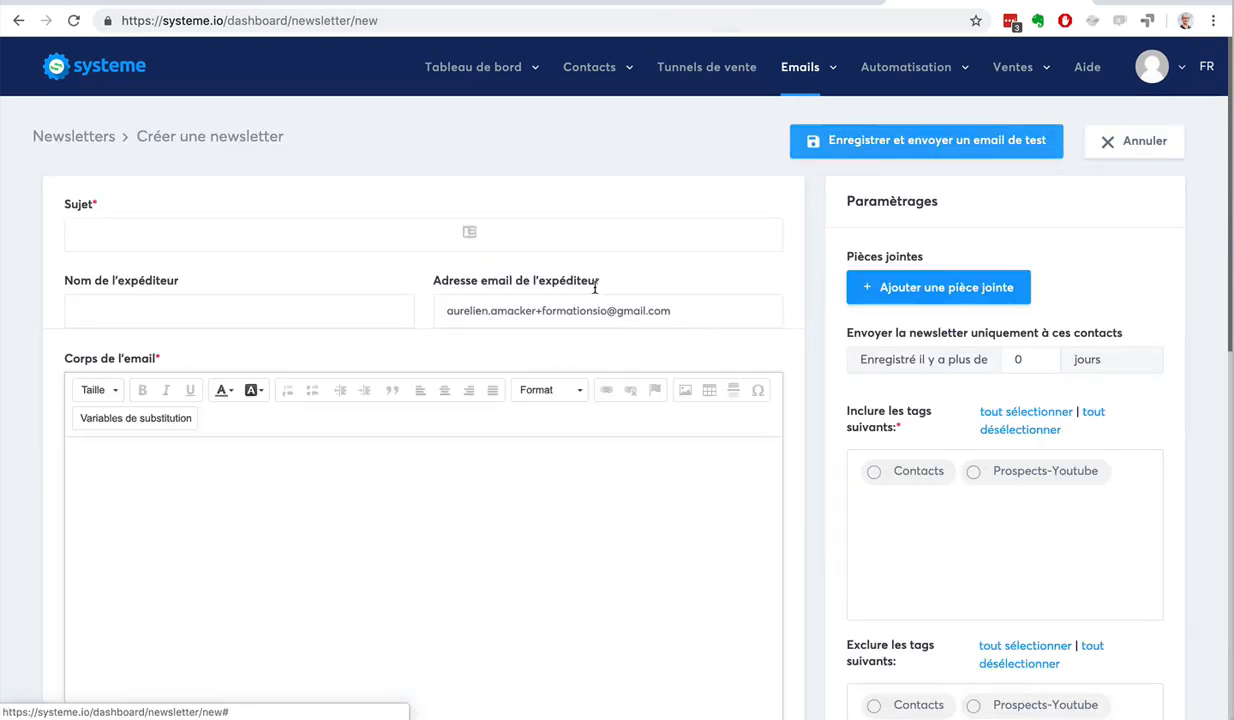
left_click(284, 240)
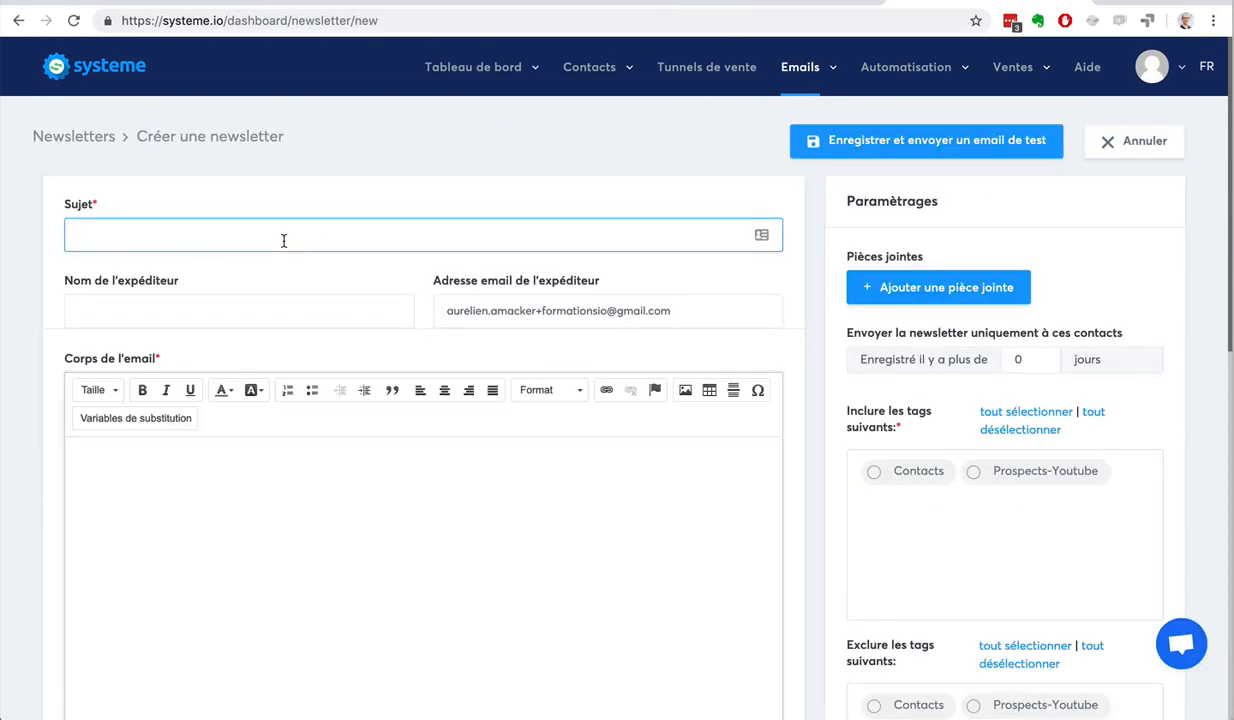
left_click(246, 486)
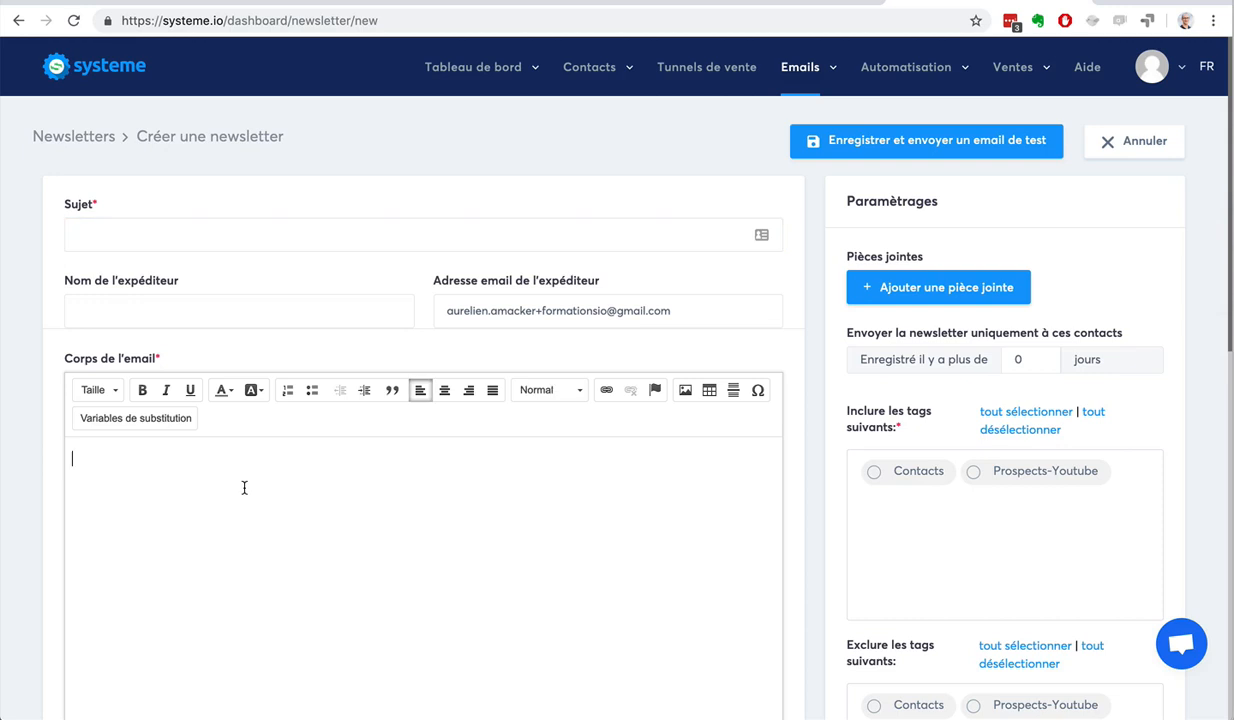
- Include the Contacts and Prospects-Youtube tags as recipients of the newsletter
scroll(247, 488, "down", 1)
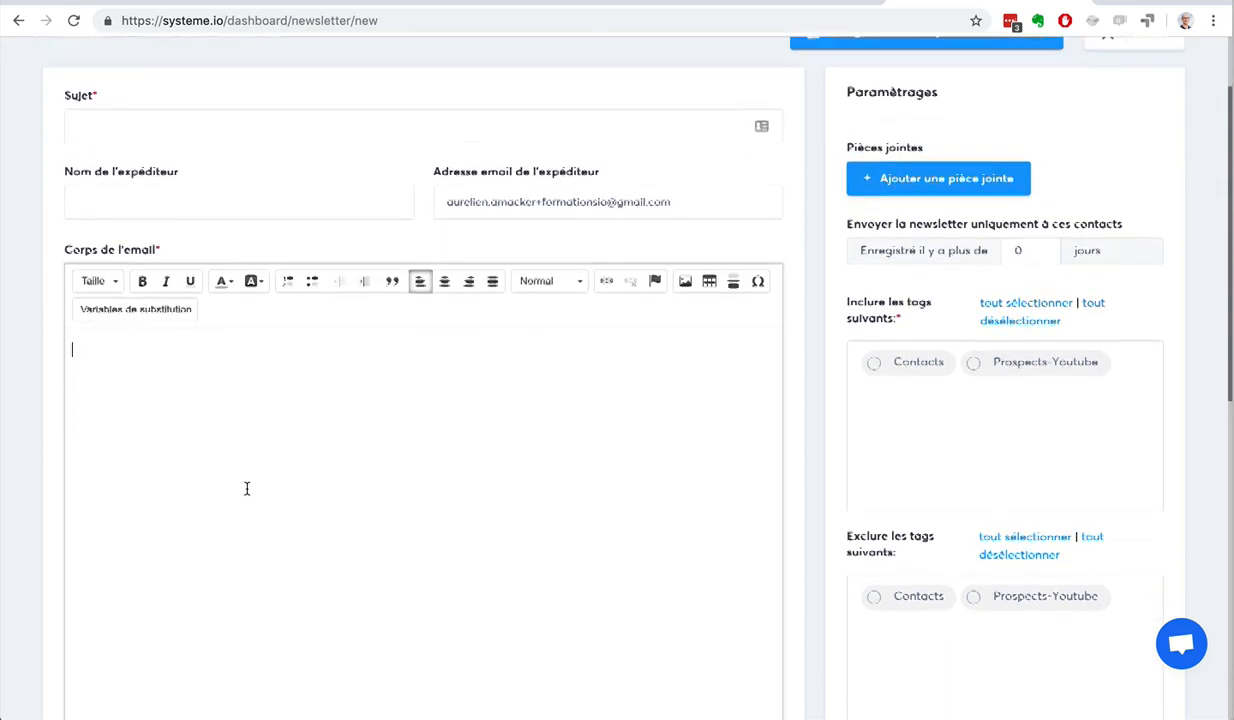
left_click(874, 363)
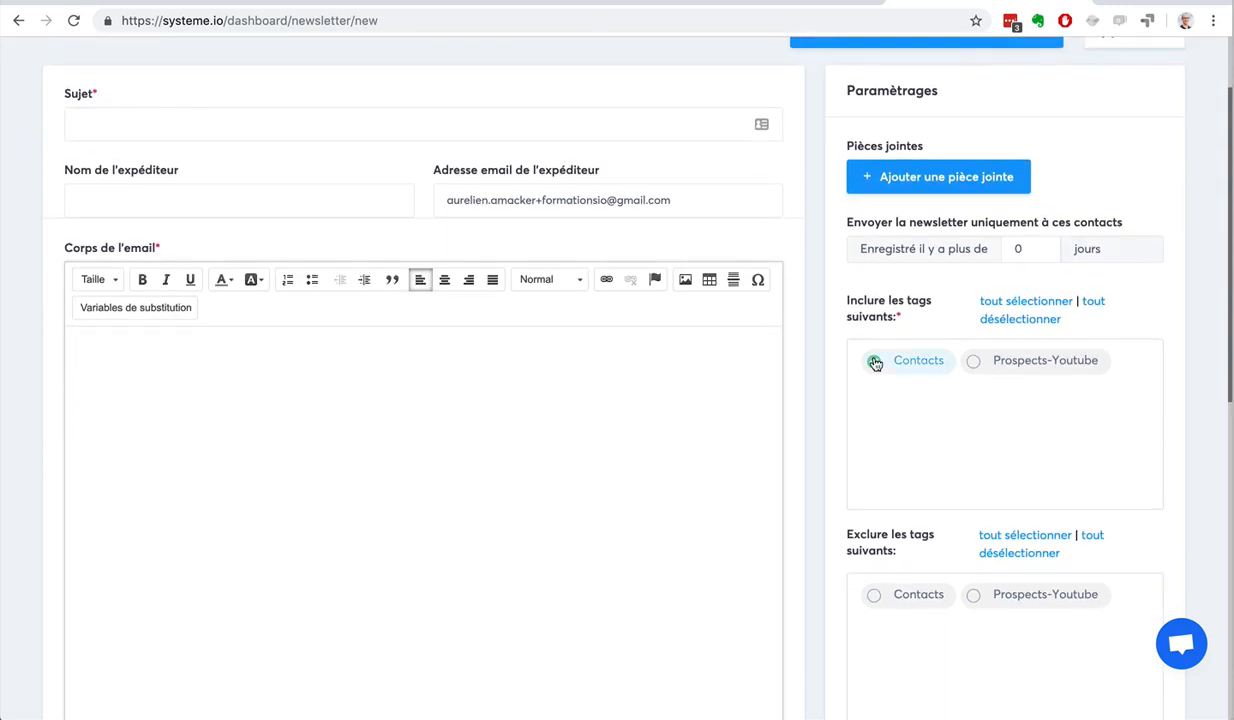
left_click(985, 365)
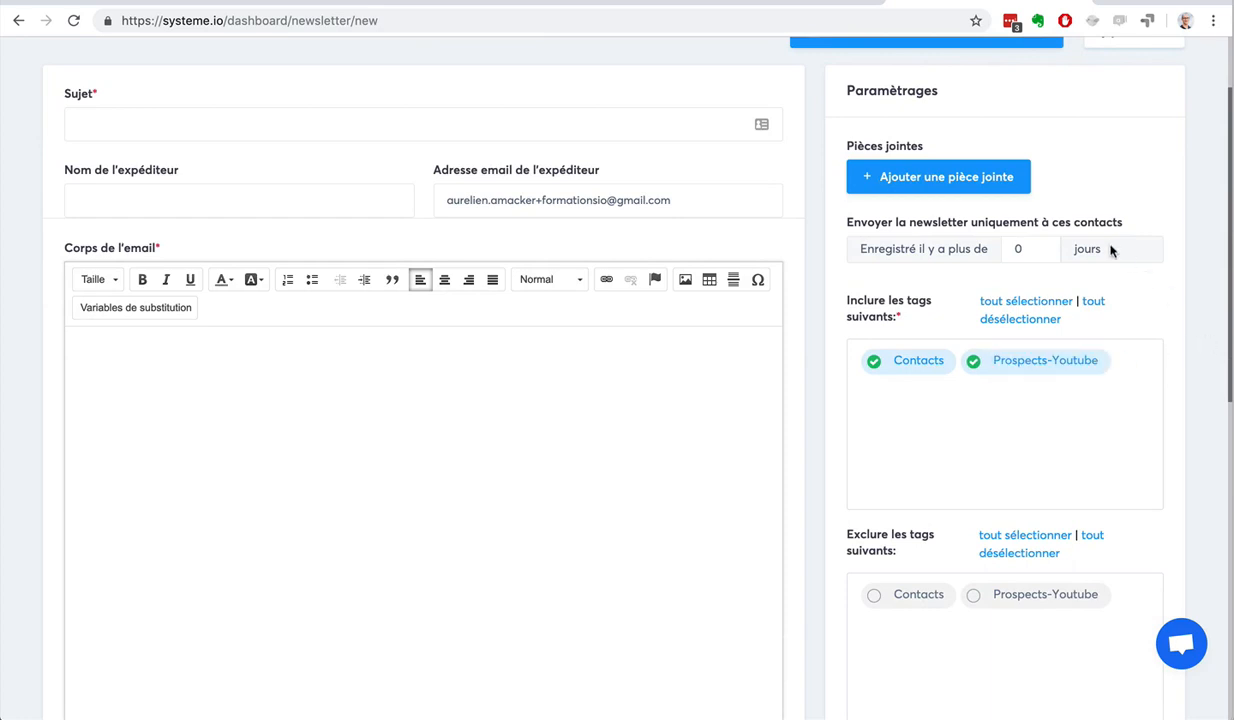
- Restrict the newsletter to contacts registered more than 14 days ago
left_click(1040, 249)
type("7")
left_click(1040, 247)
left_click(1040, 247)
left_click(1040, 247)
left_click(1040, 247)
left_click(1040, 247)
left_click(1040, 247)
left_click(1040, 247)
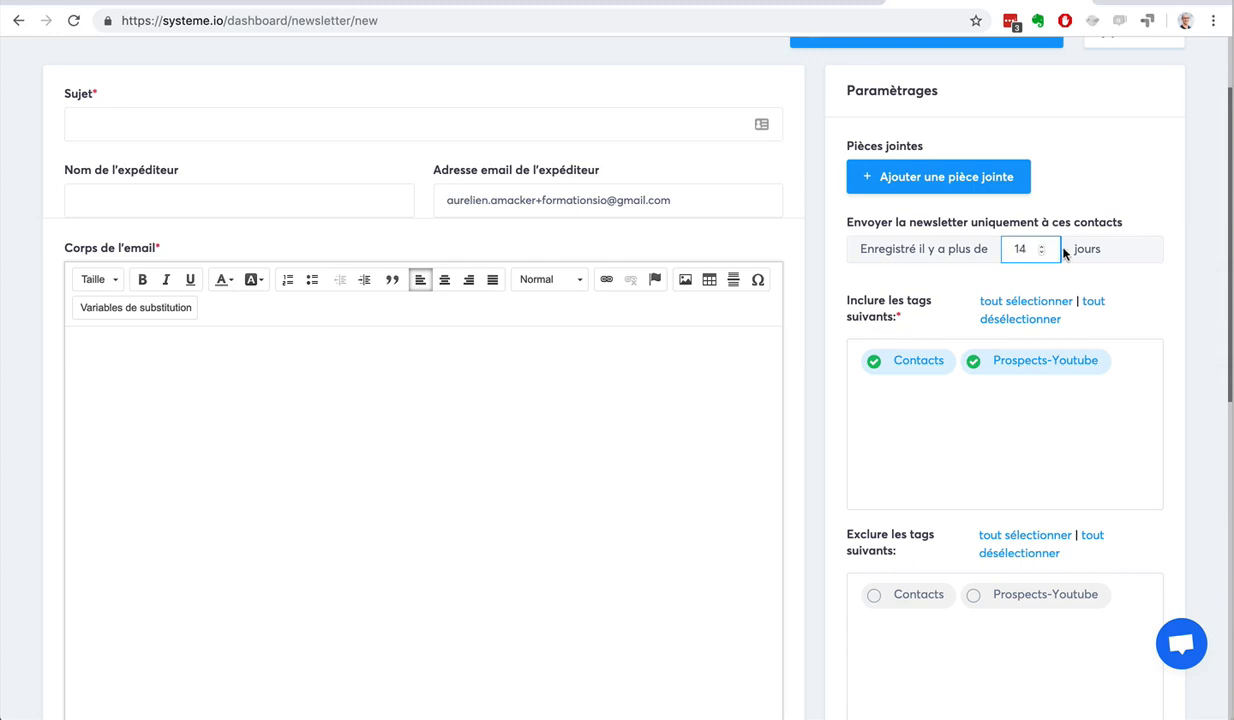
- Switch the Contacts tag between the newsletter's excluded and included tags
scroll(1078, 302, "down", 3)
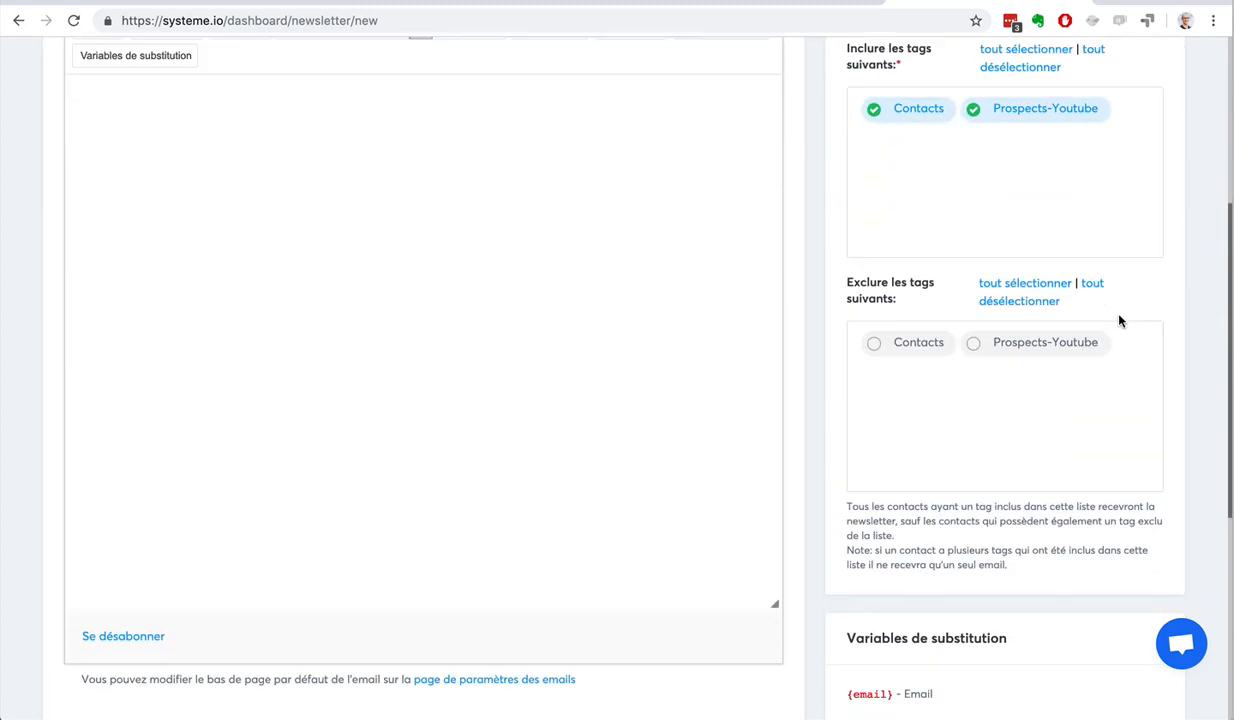
left_click(902, 343)
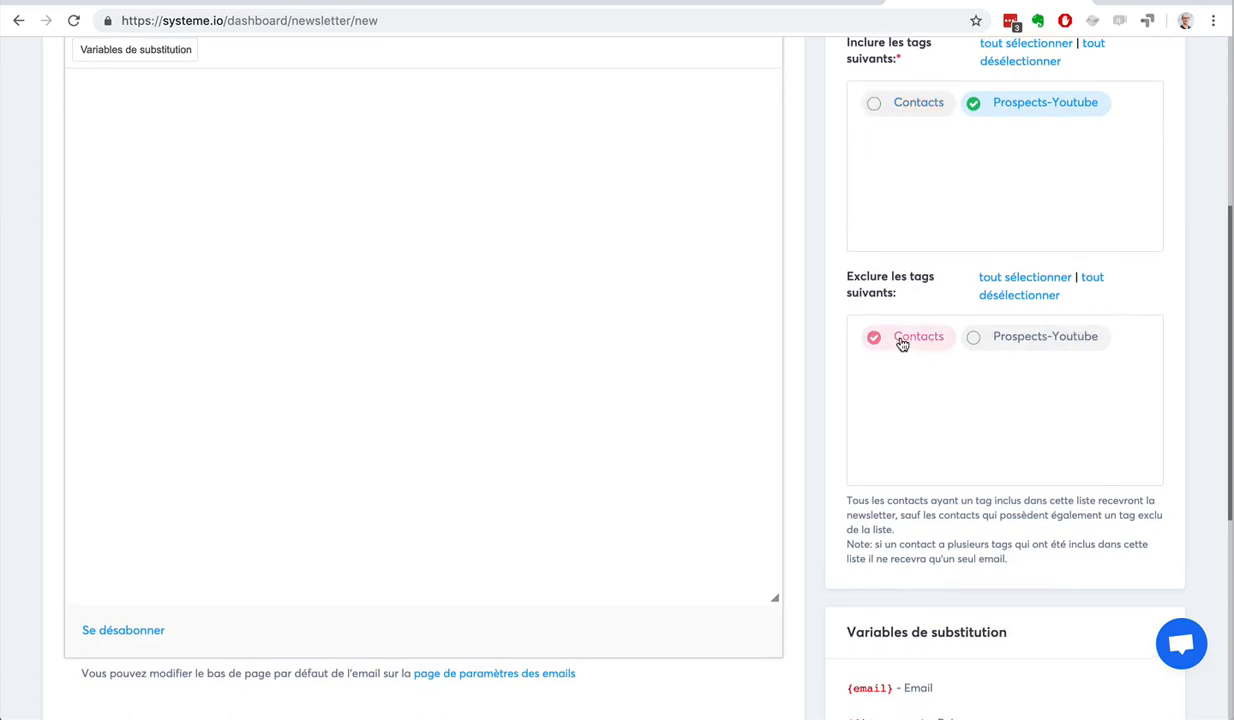
left_click(882, 105)
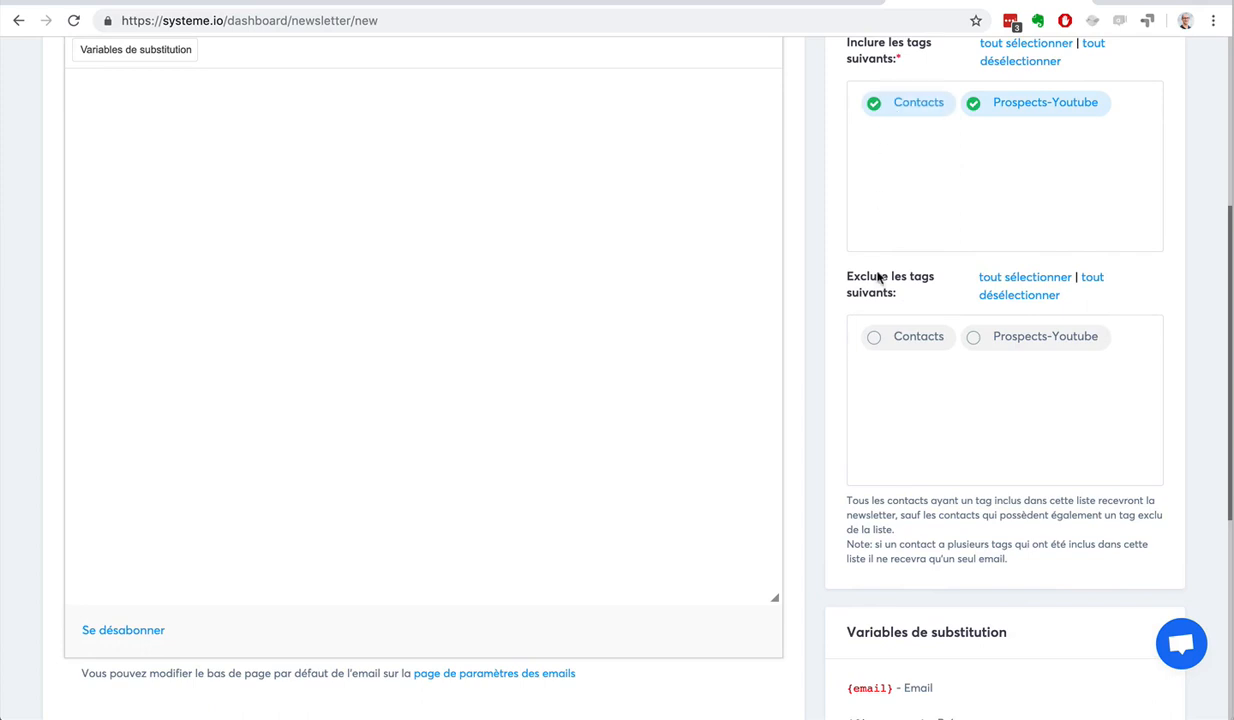
left_click(879, 343)
- Review the substitution variables for the contact's first name, last name and phone number
scroll(1180, 435, "down", 3)
scroll(922, 377, "down", 1)
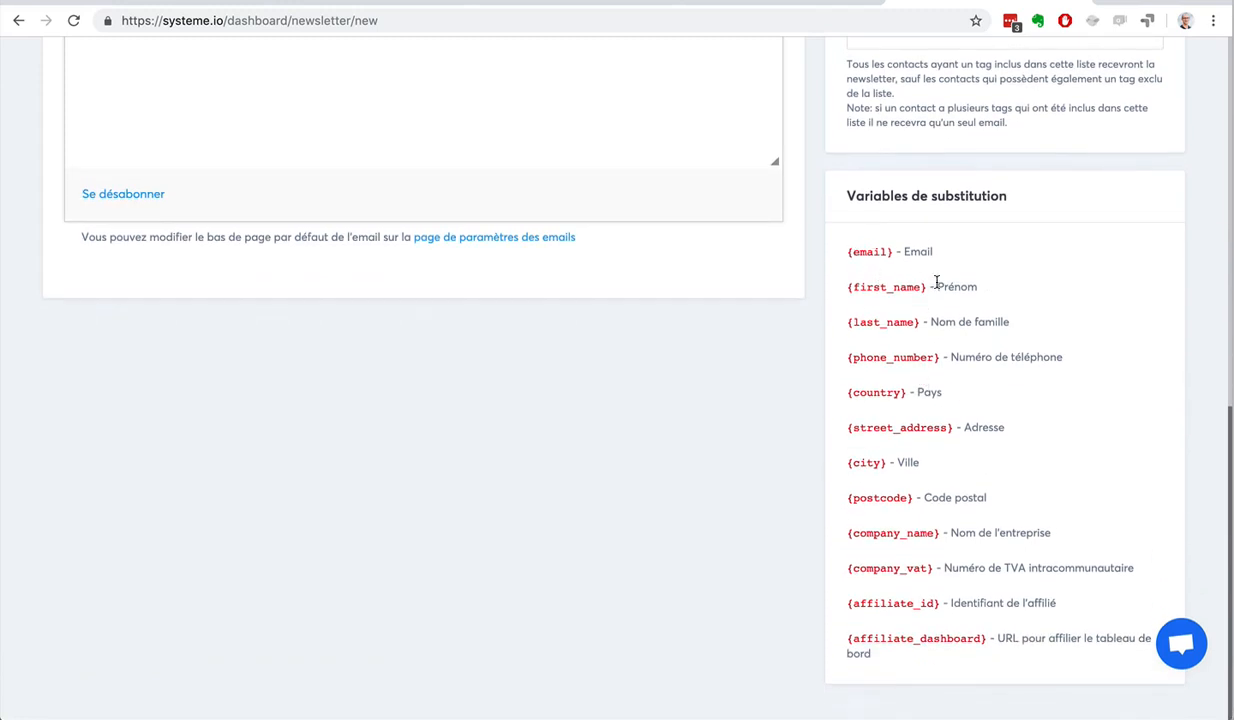
left_click_drag(936, 285, 994, 287)
left_click_drag(932, 321, 1010, 322)
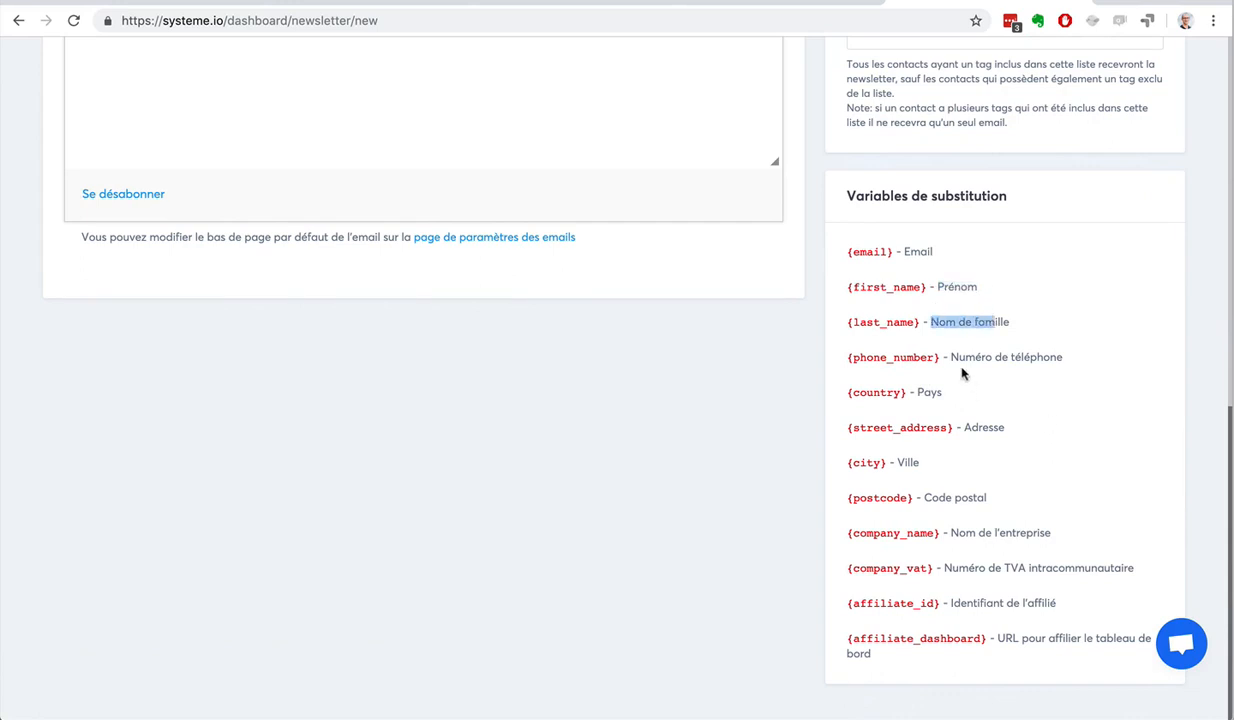
left_click_drag(950, 357, 1036, 372)
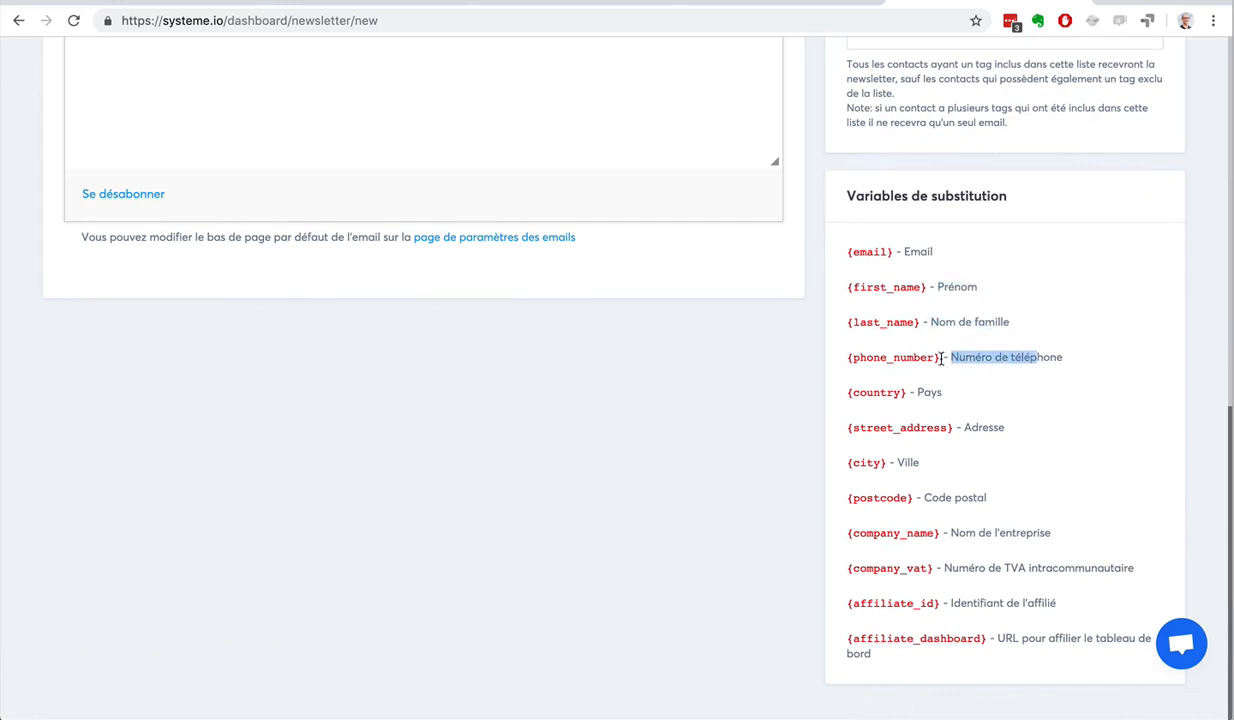
left_click_drag(941, 357, 848, 354)
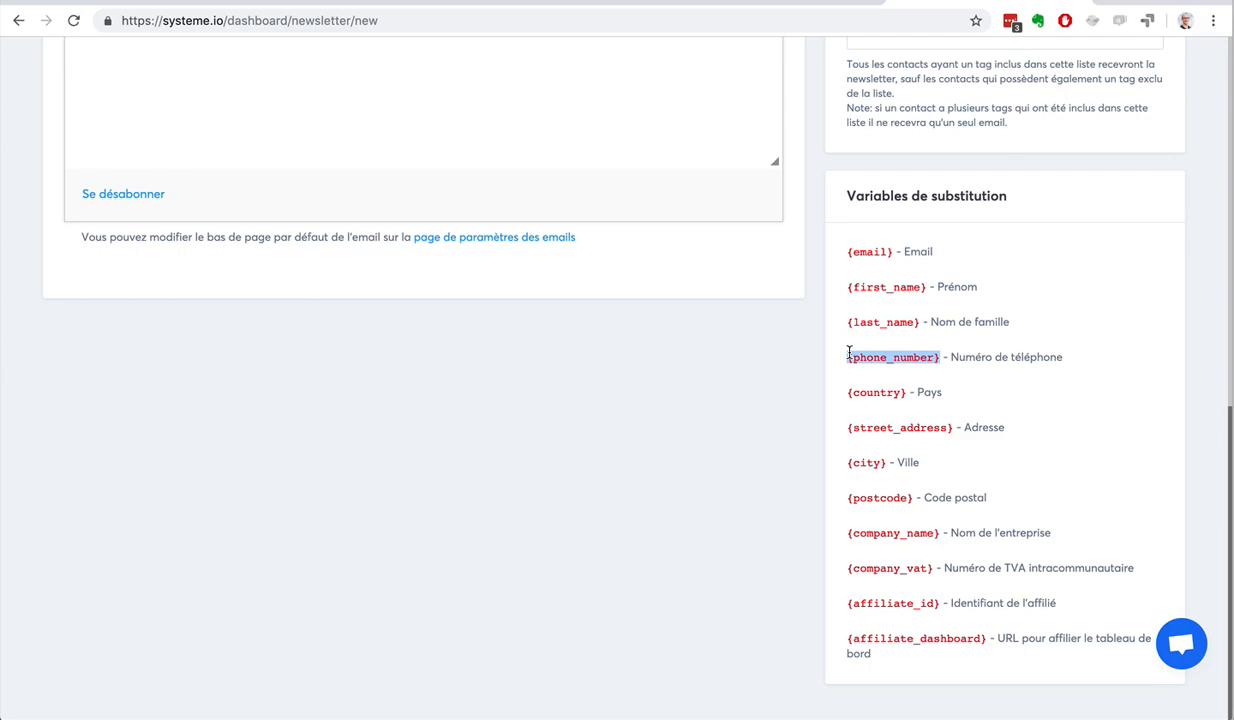
- Insert the {phone_number} substitution variable into the body of the newsletter email
key("super+c")
scroll(430, 240, "up", 4)
left_click(291, 186)
key("super+v")
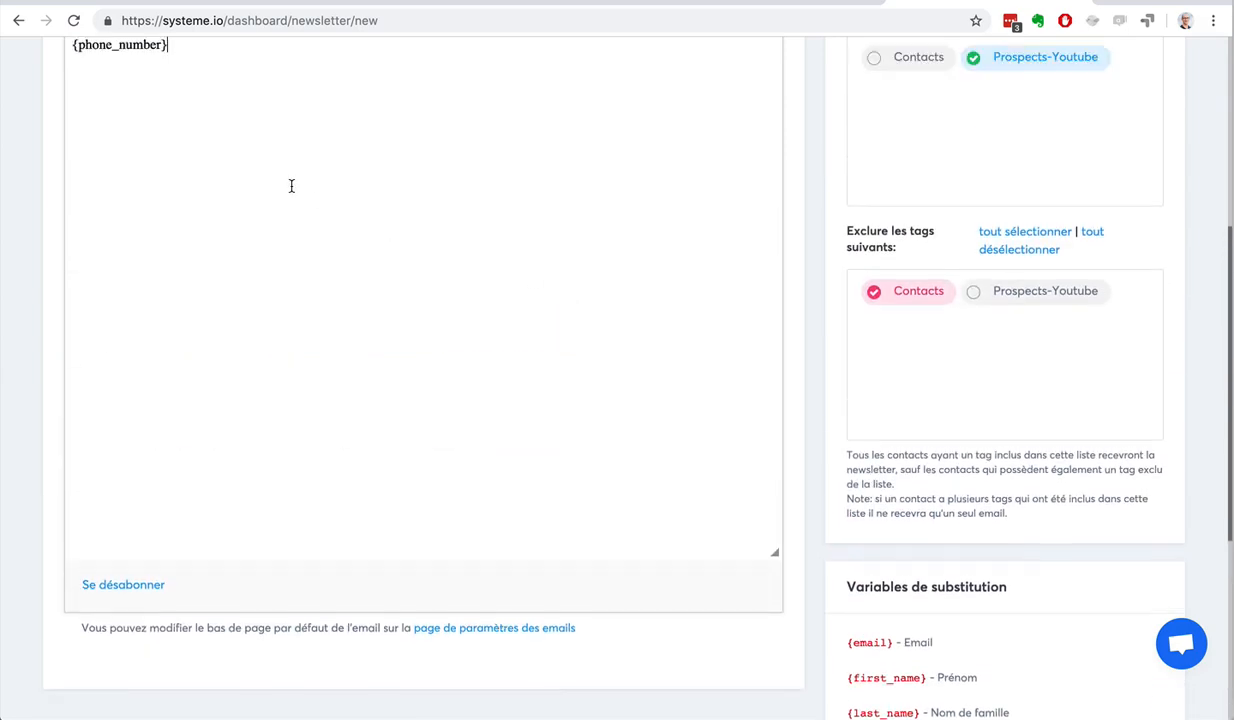
scroll(289, 185, "up", 2)
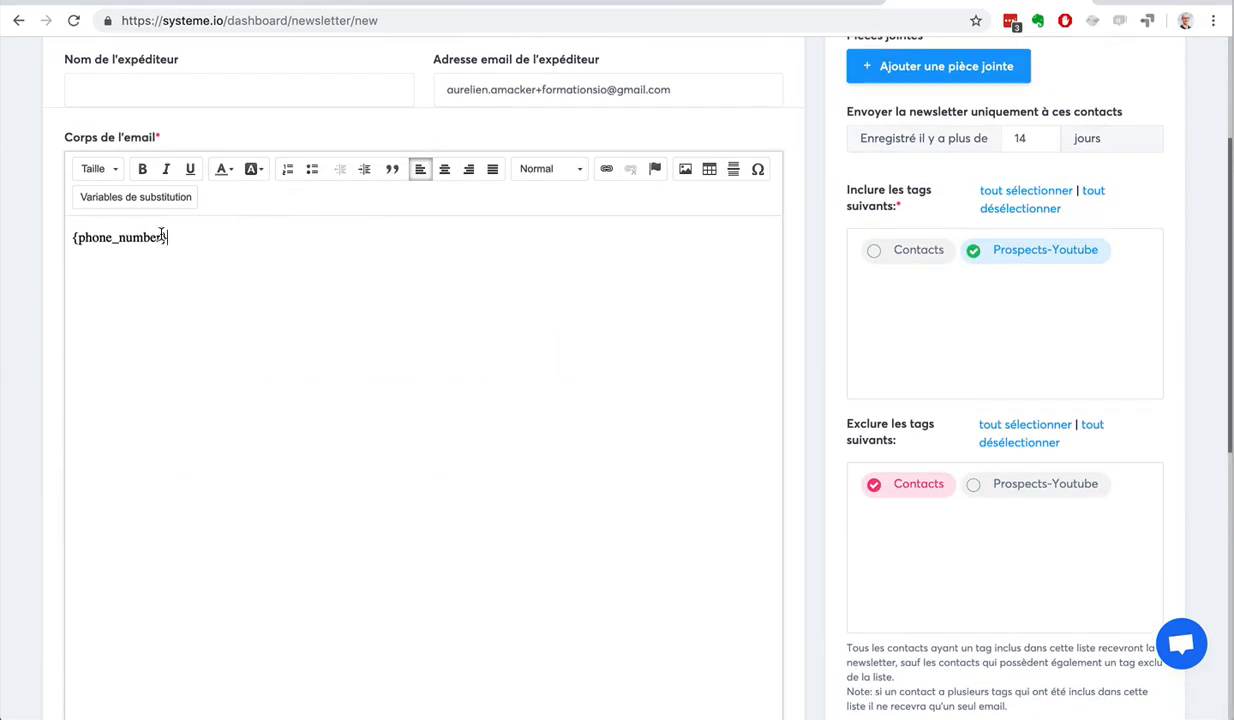
left_click_drag(162, 236, 80, 235)
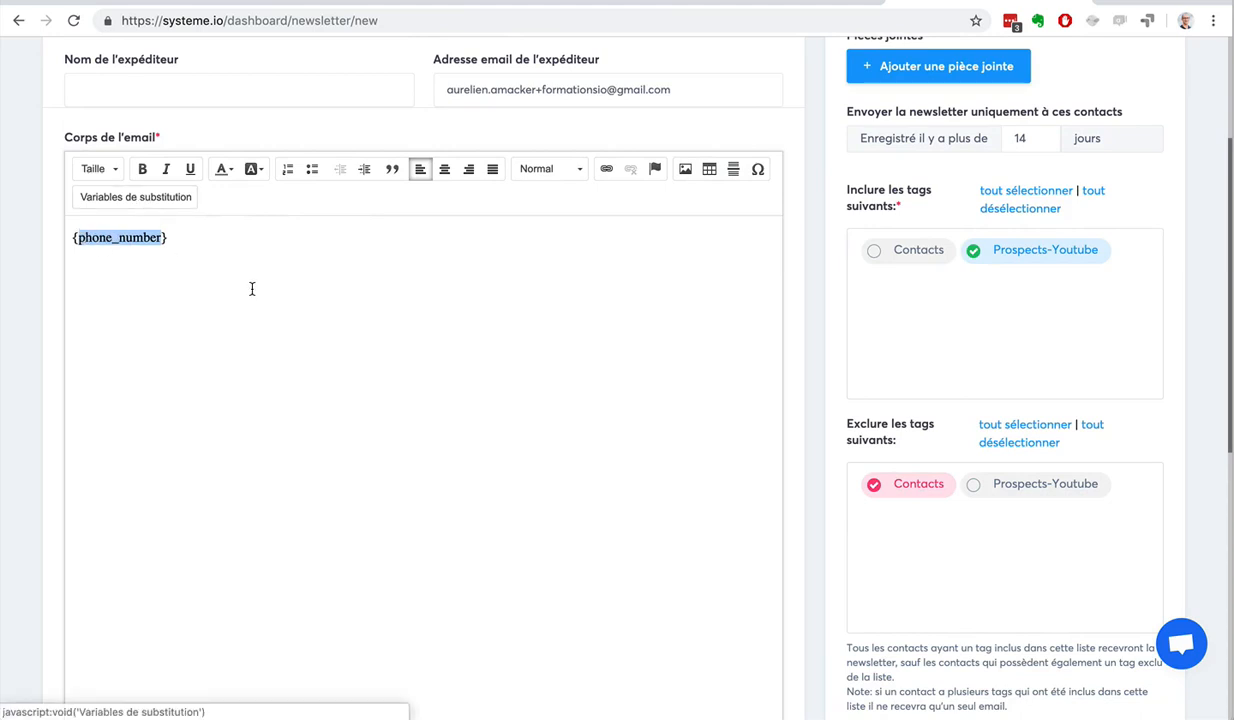
scroll(250, 288, "up", 2)
left_click_drag(180, 381, 55, 369)
scroll(140, 375, "up", 1)
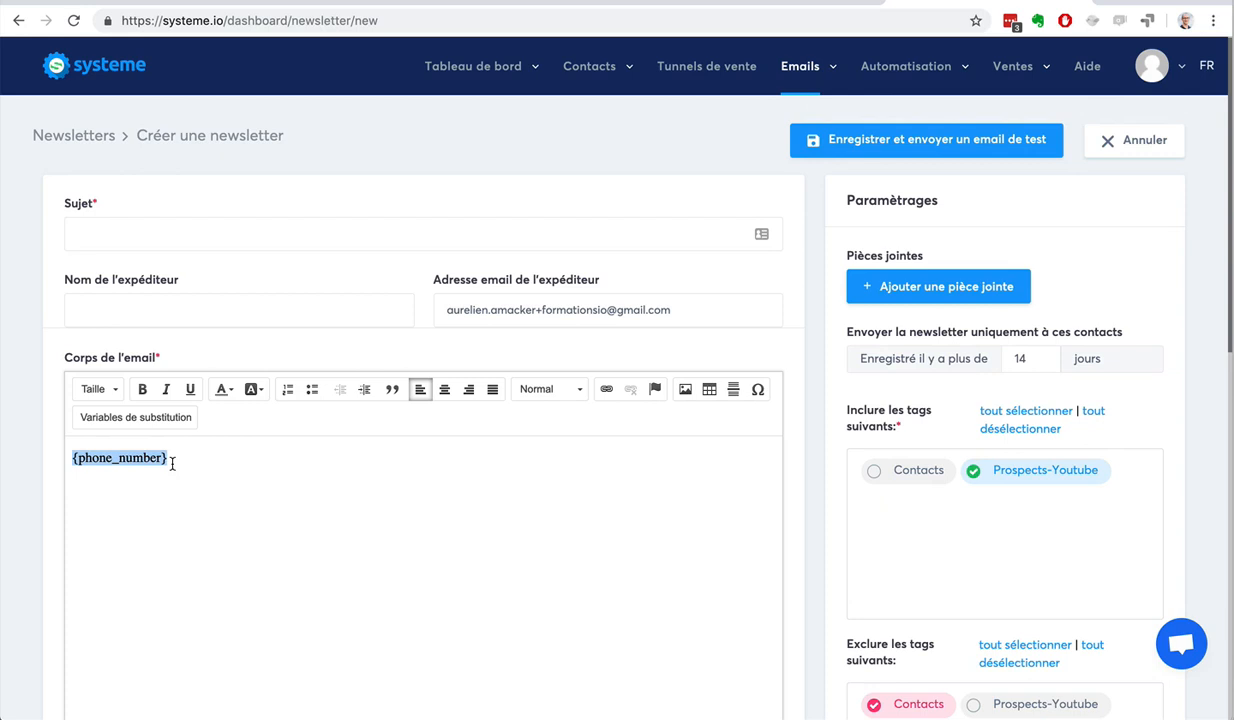
left_click_drag(178, 460, 69, 449)
left_click(301, 481)
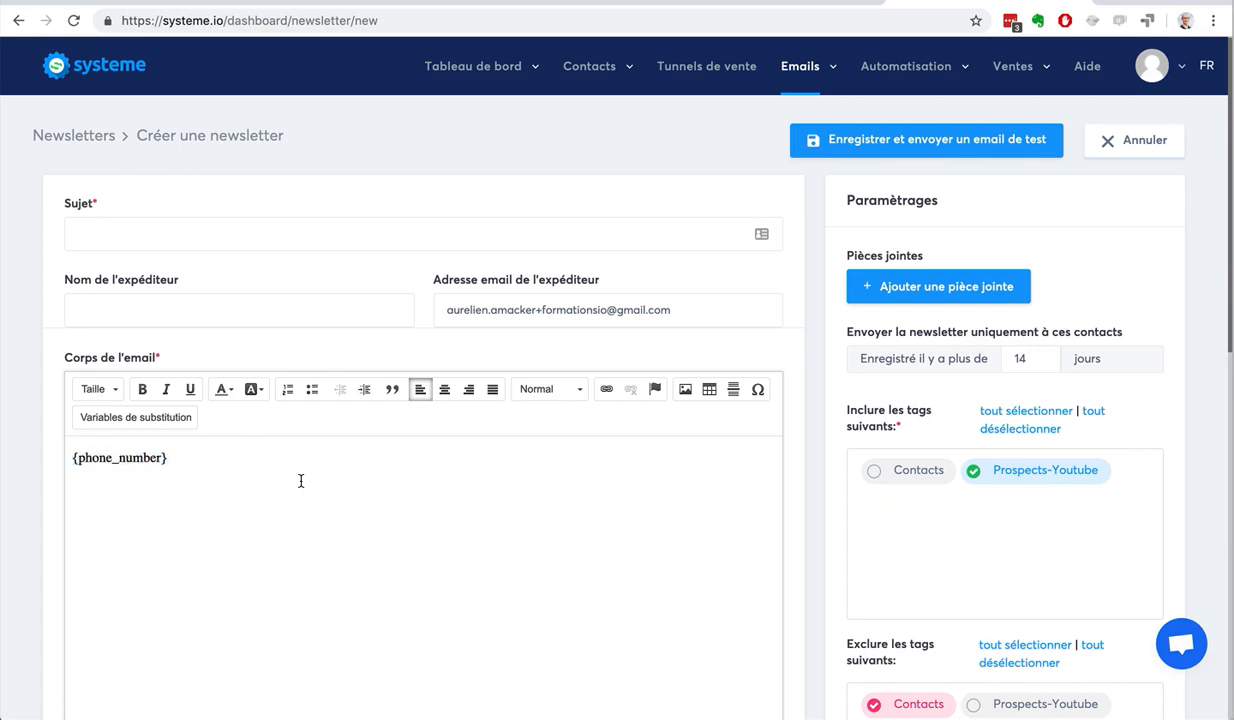
scroll(301, 481, "down", 3)
scroll(301, 481, "down", 5)
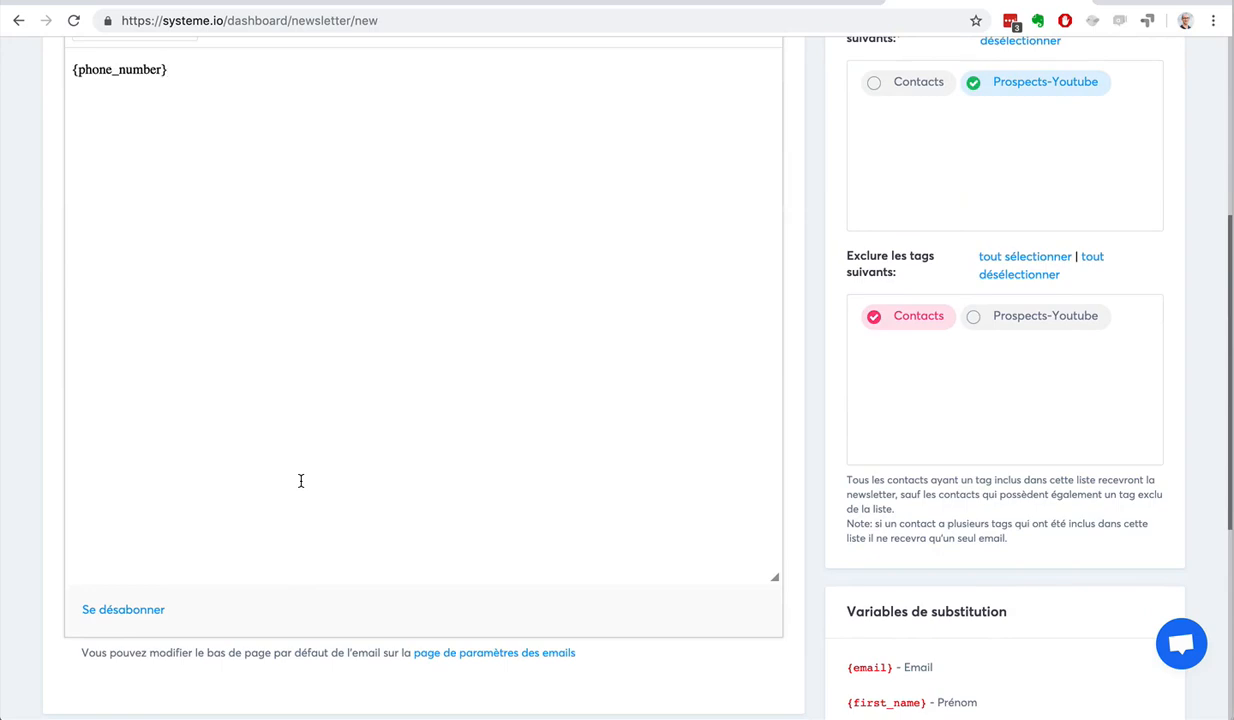
scroll(300, 480, "down", 4)
- Set the newsletter's subject to "titre" and try to save it and send a test email
scroll(301, 481, "up", 10)
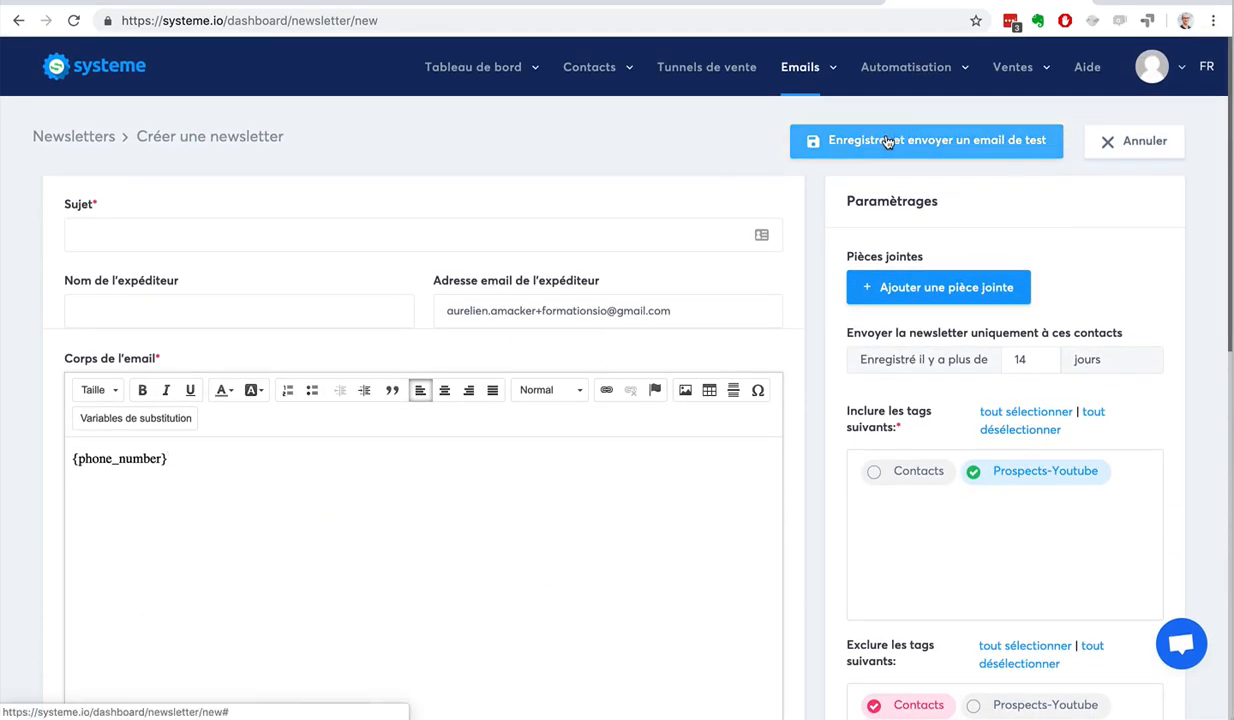
left_click(887, 141)
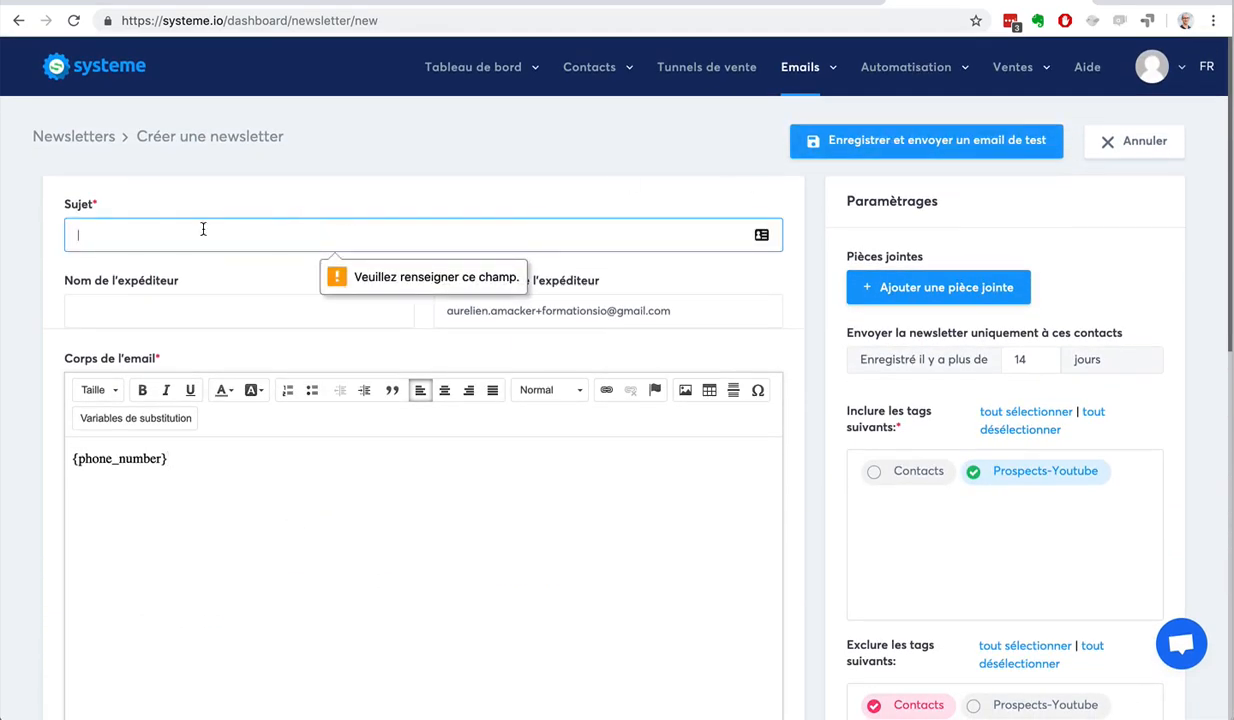
type("titre")
left_click(903, 142)
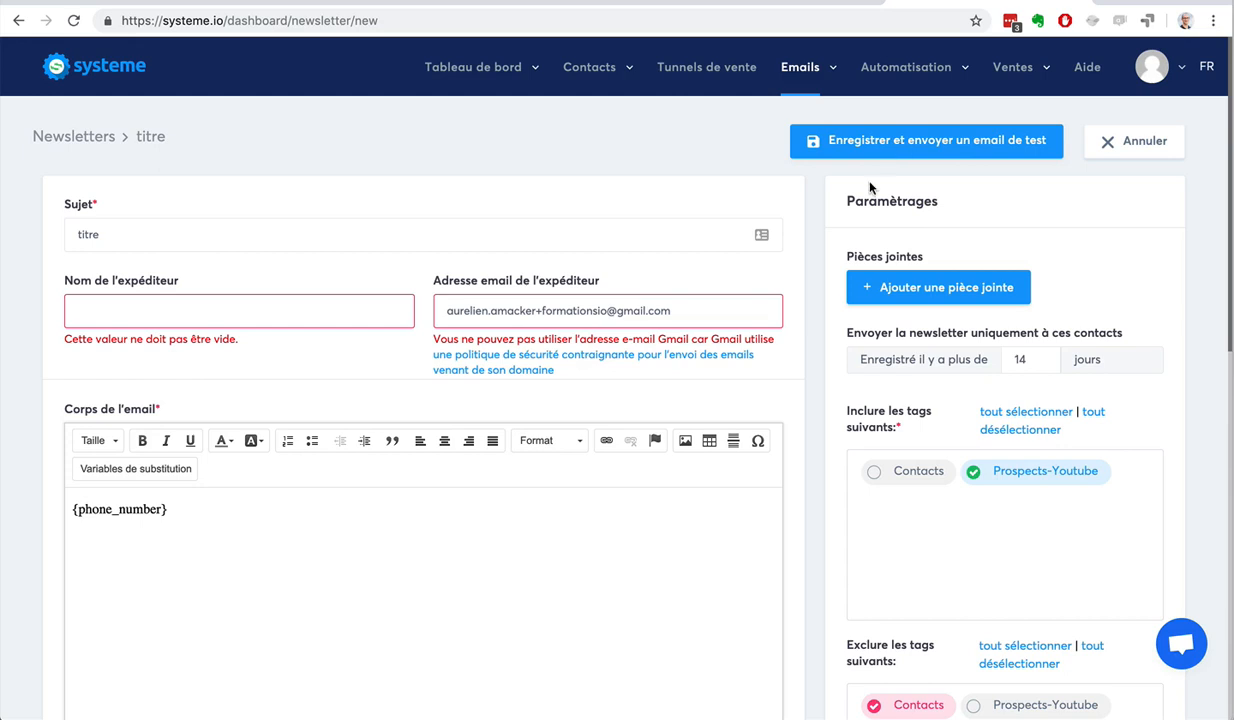
- Create an email campaign with "7 conseils pour ..." as both its name and description, and open it
mouse_move(801, 92)
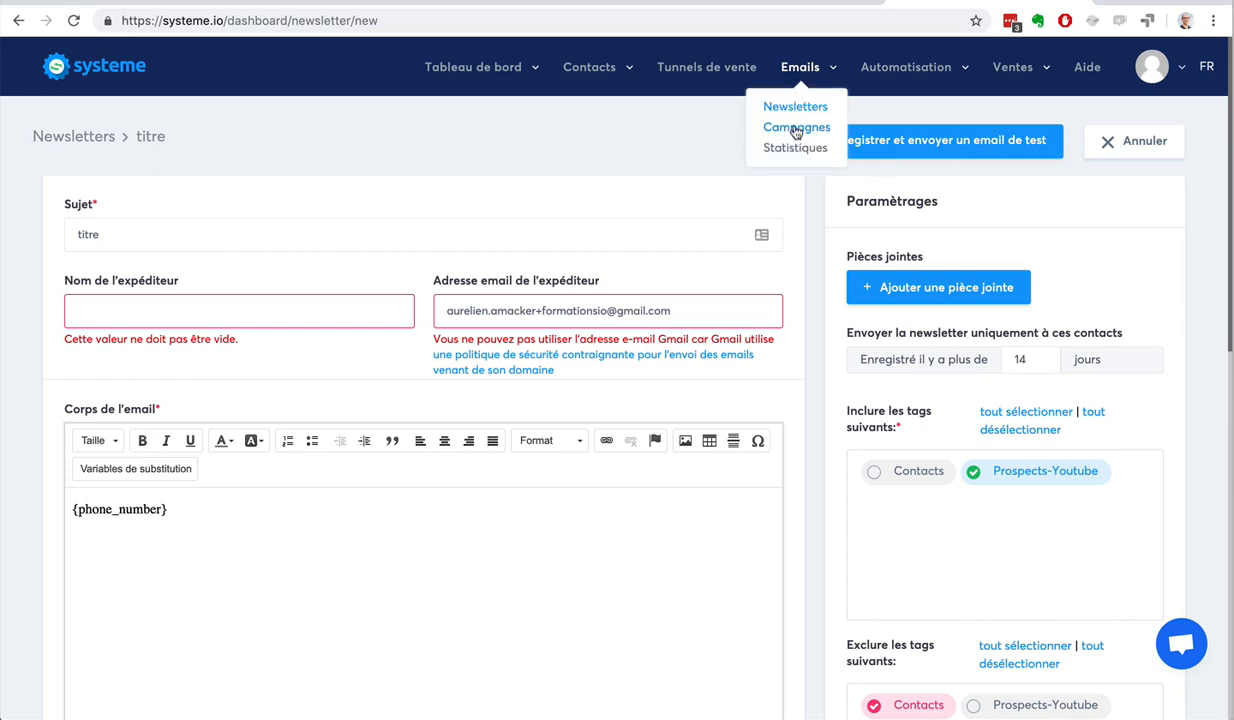
left_click(795, 130)
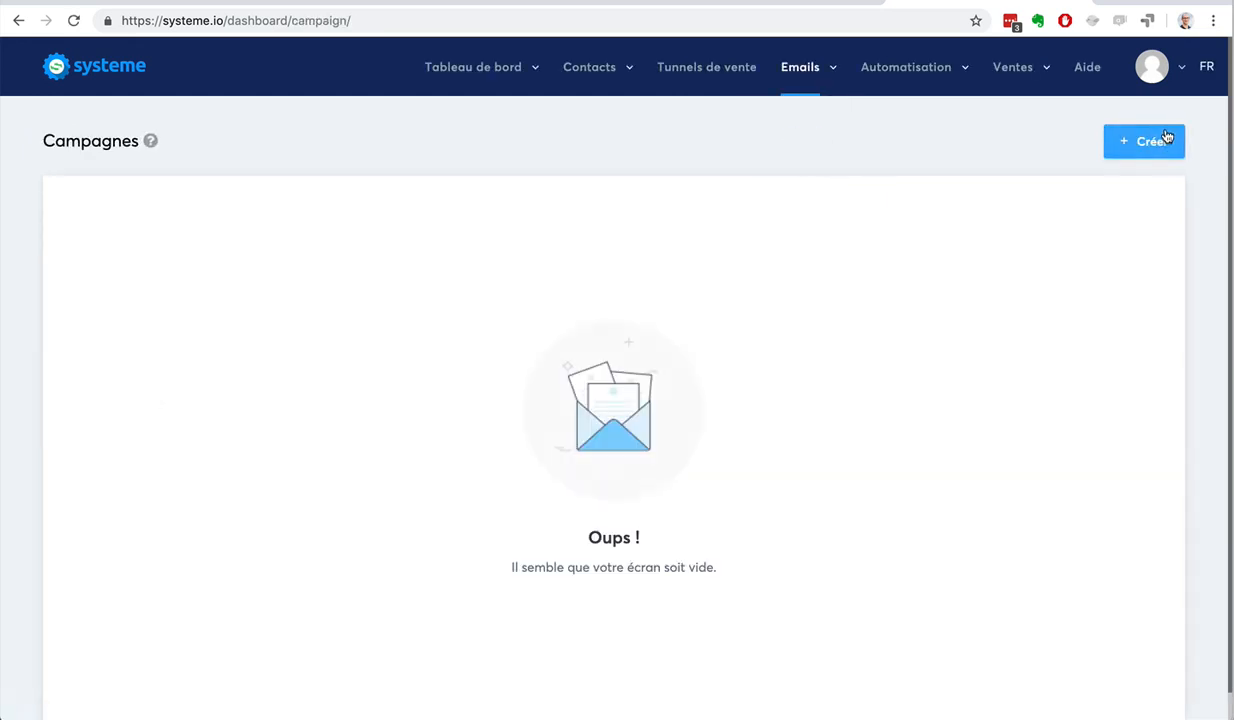
left_click(1163, 140)
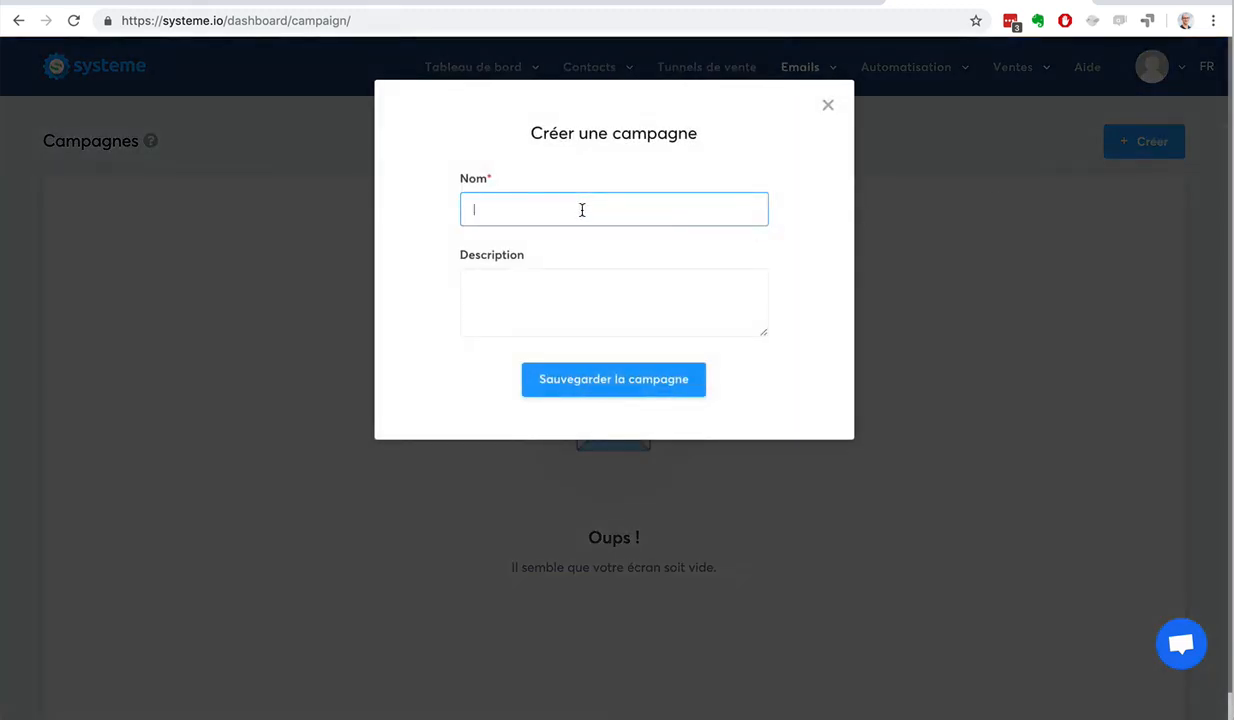
type("7 conseils pour ...")
left_click_drag(562, 208, 430, 195)
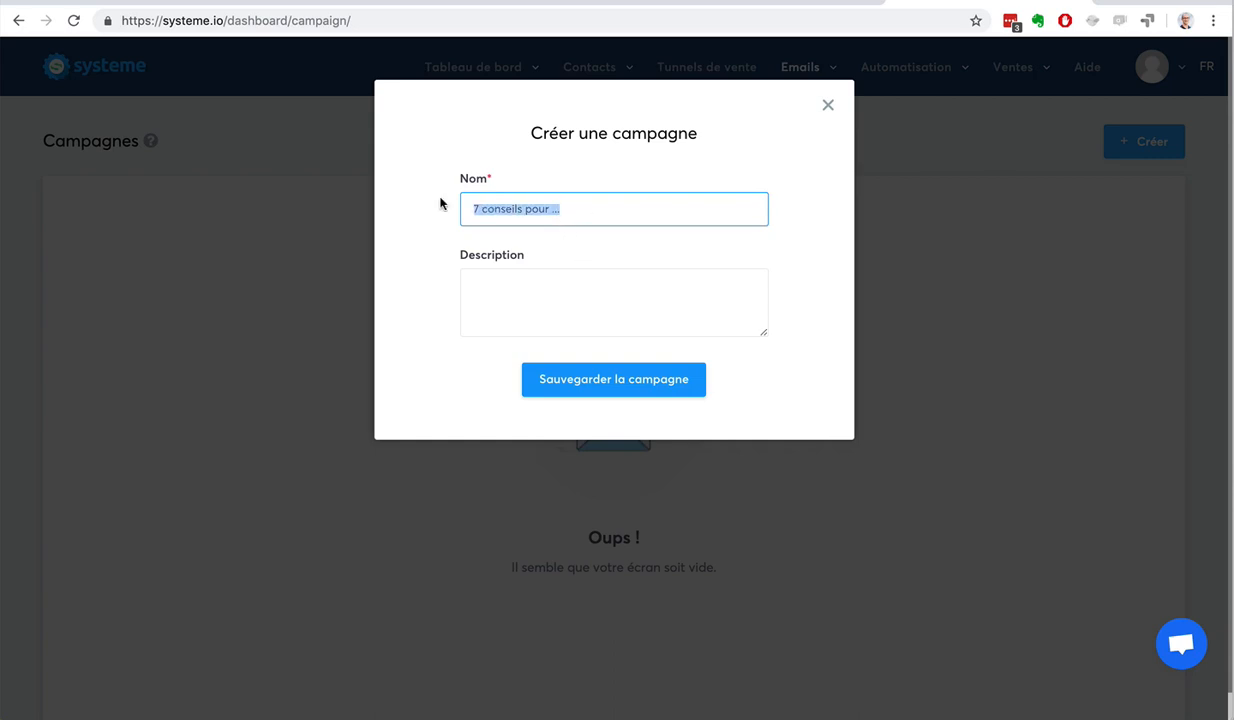
left_click(551, 279)
key("ctrl+v")
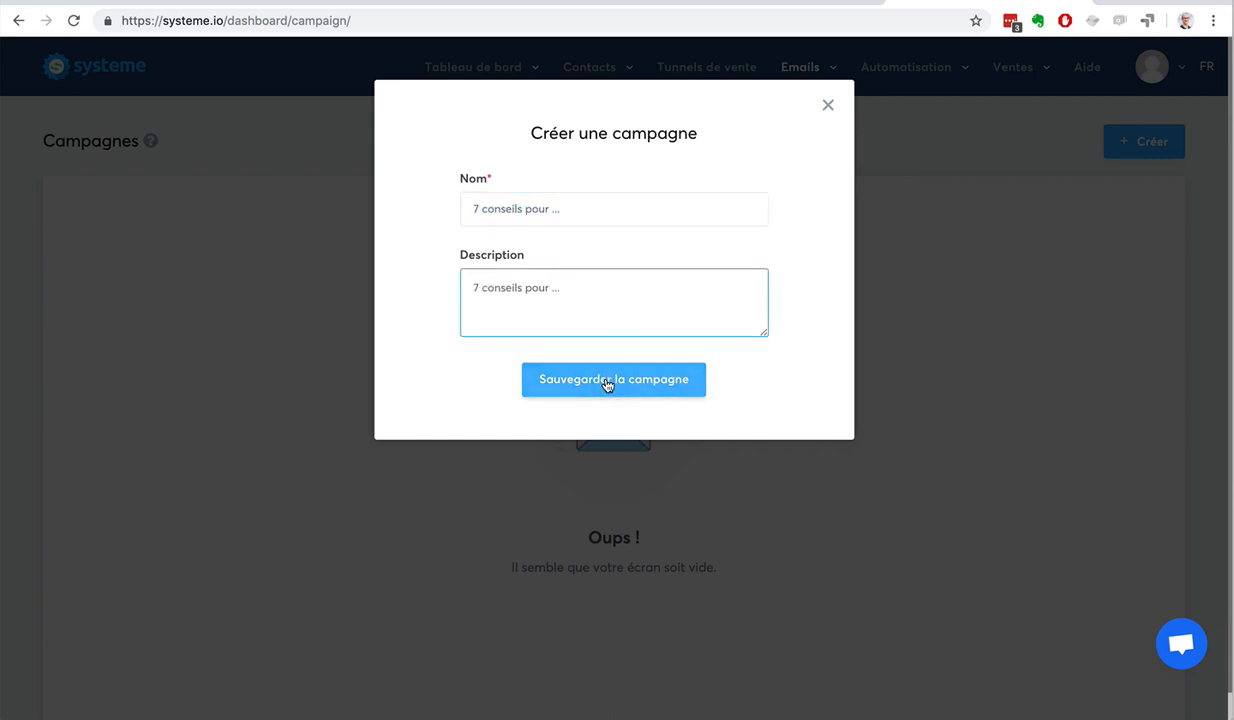
left_click(607, 385)
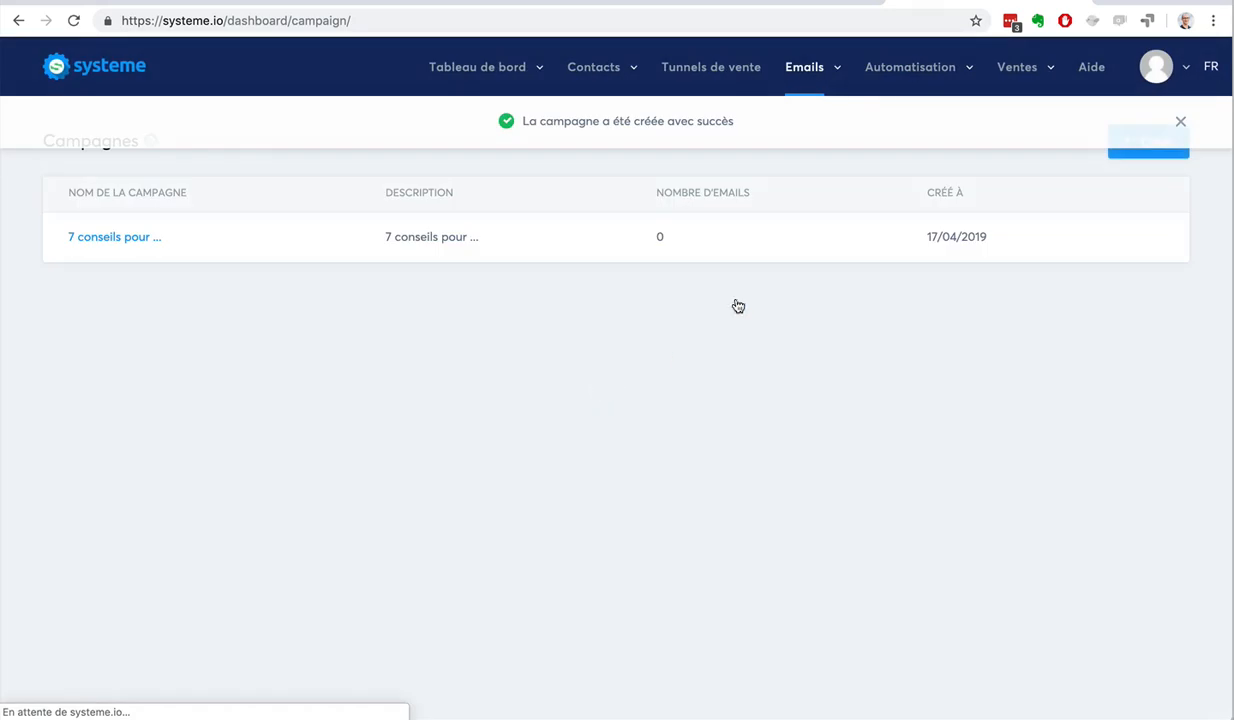
left_click(1180, 121)
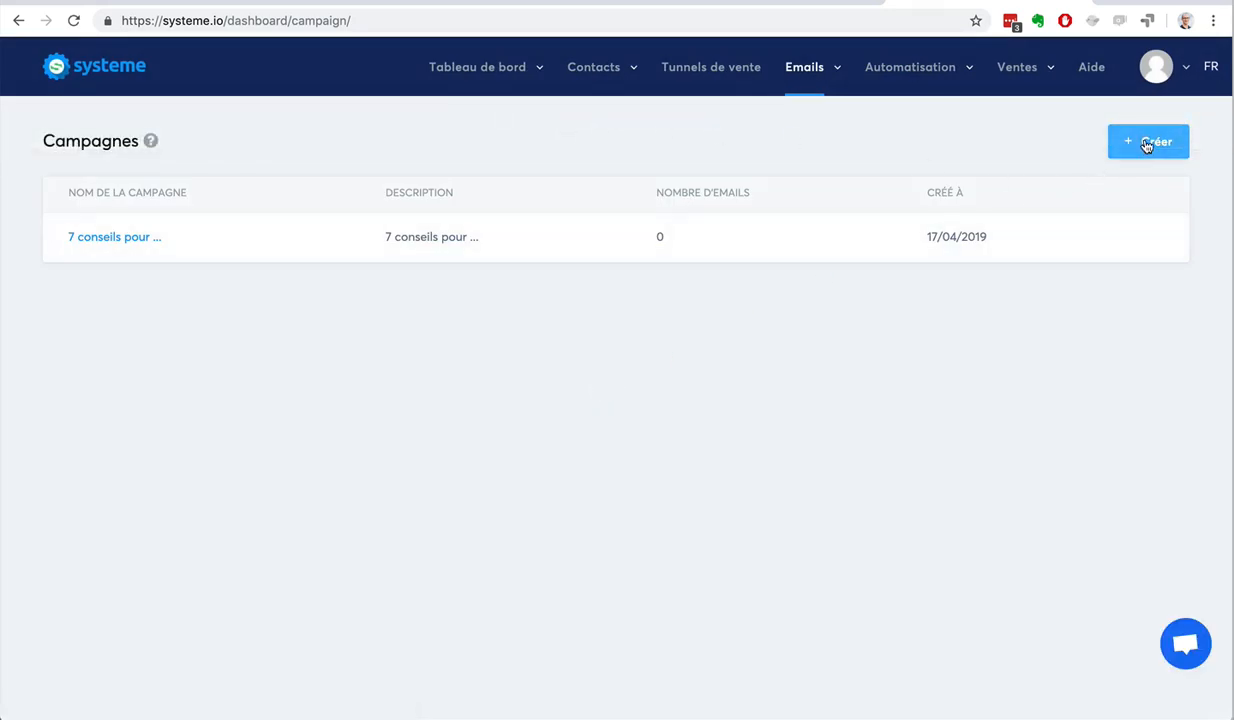
left_click(131, 245)
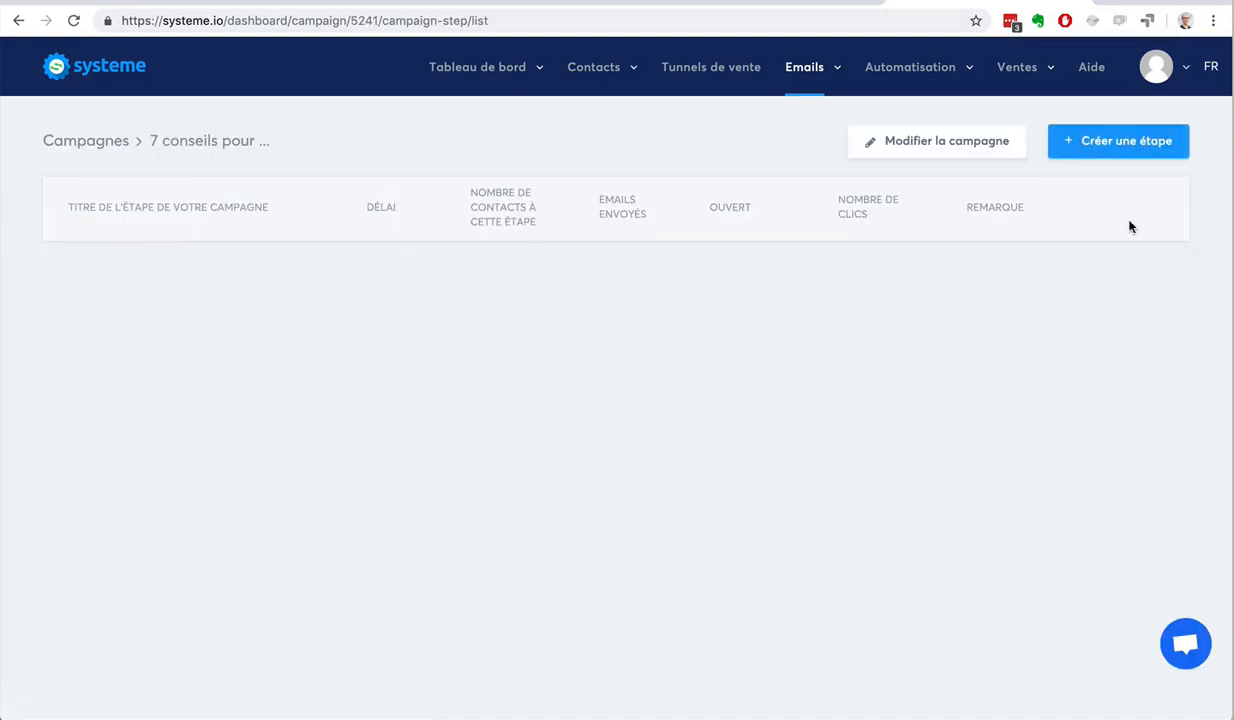
- Try to save a new email step in the "7 conseils pour ..." campaign with subject, body and delay left blank, and cancel it
left_click(1092, 143)
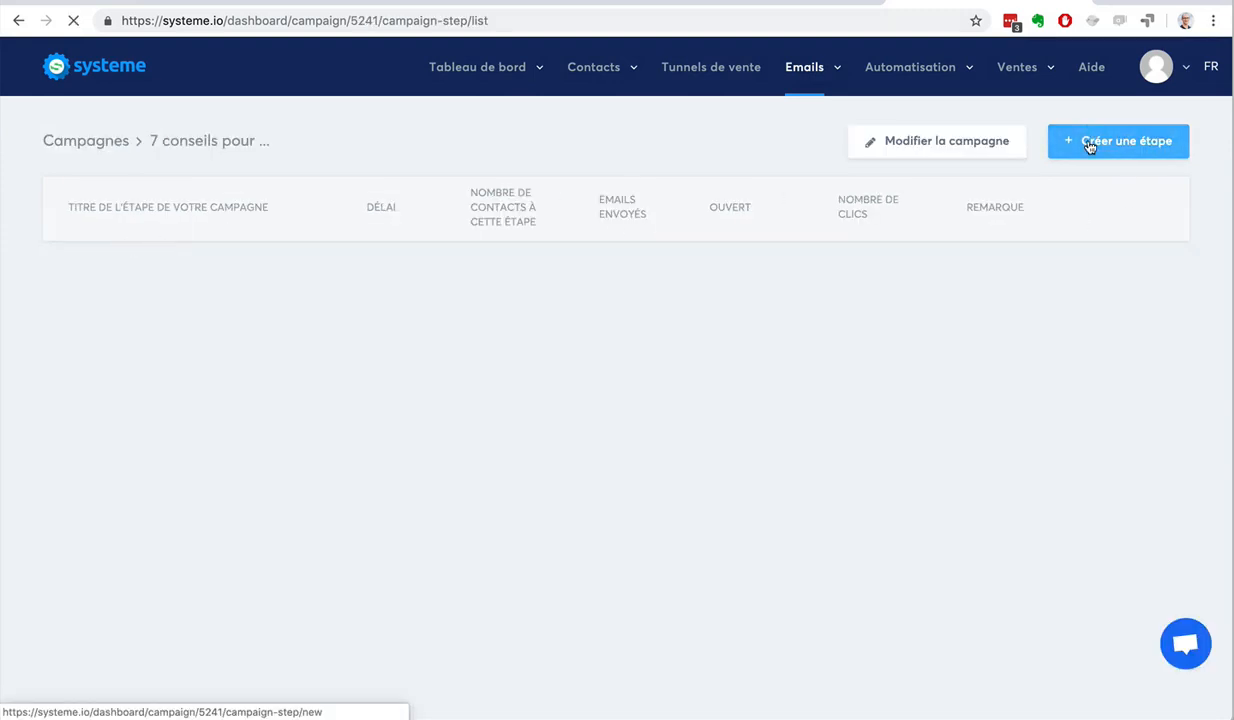
left_click(203, 236)
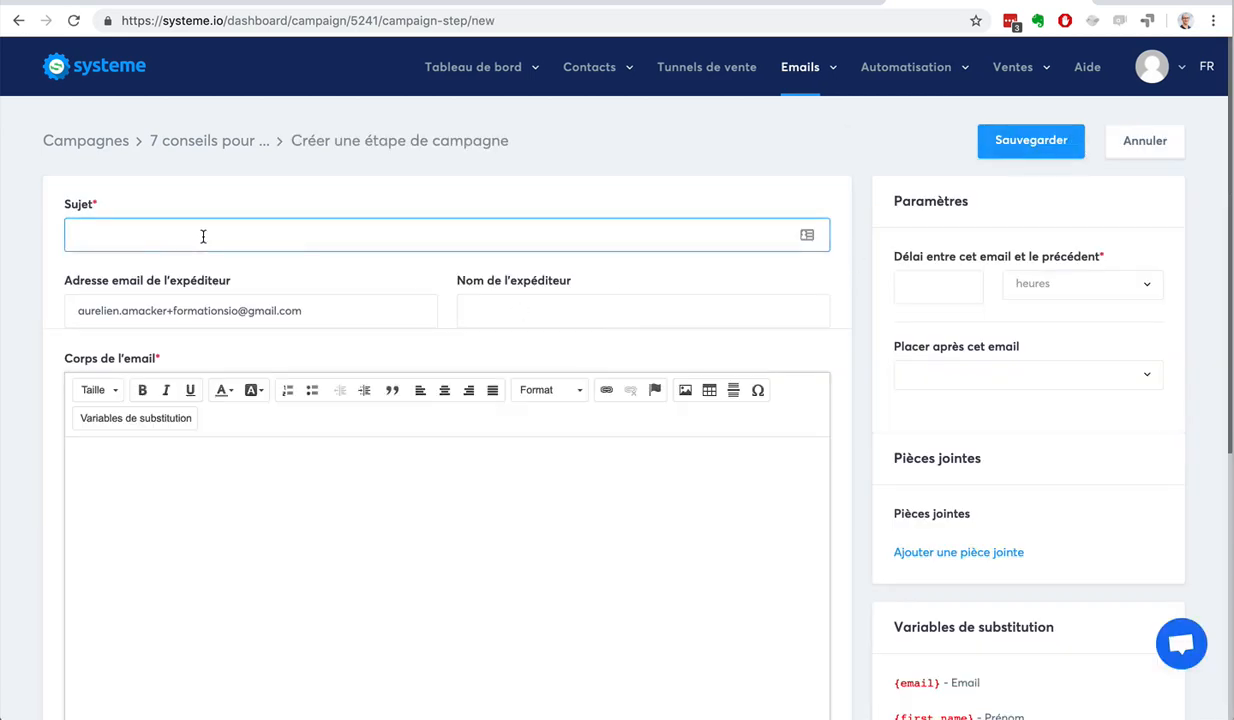
left_click(951, 283)
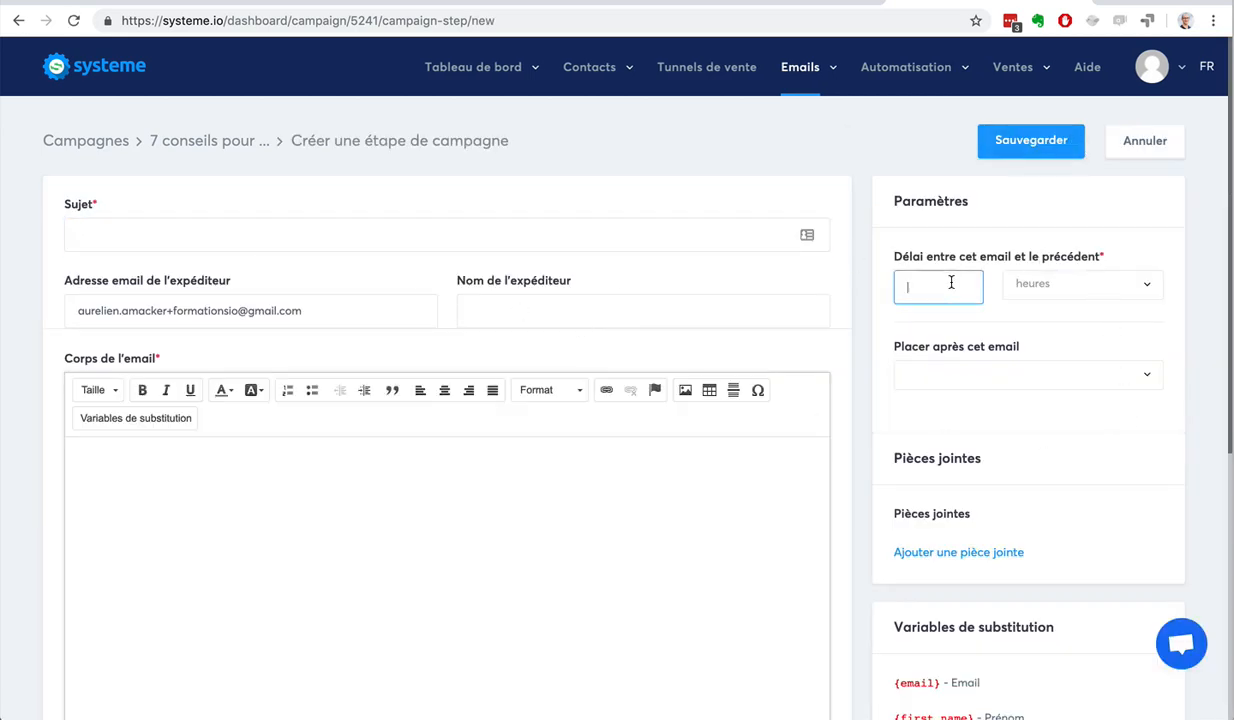
left_click(975, 375)
left_click(1024, 377)
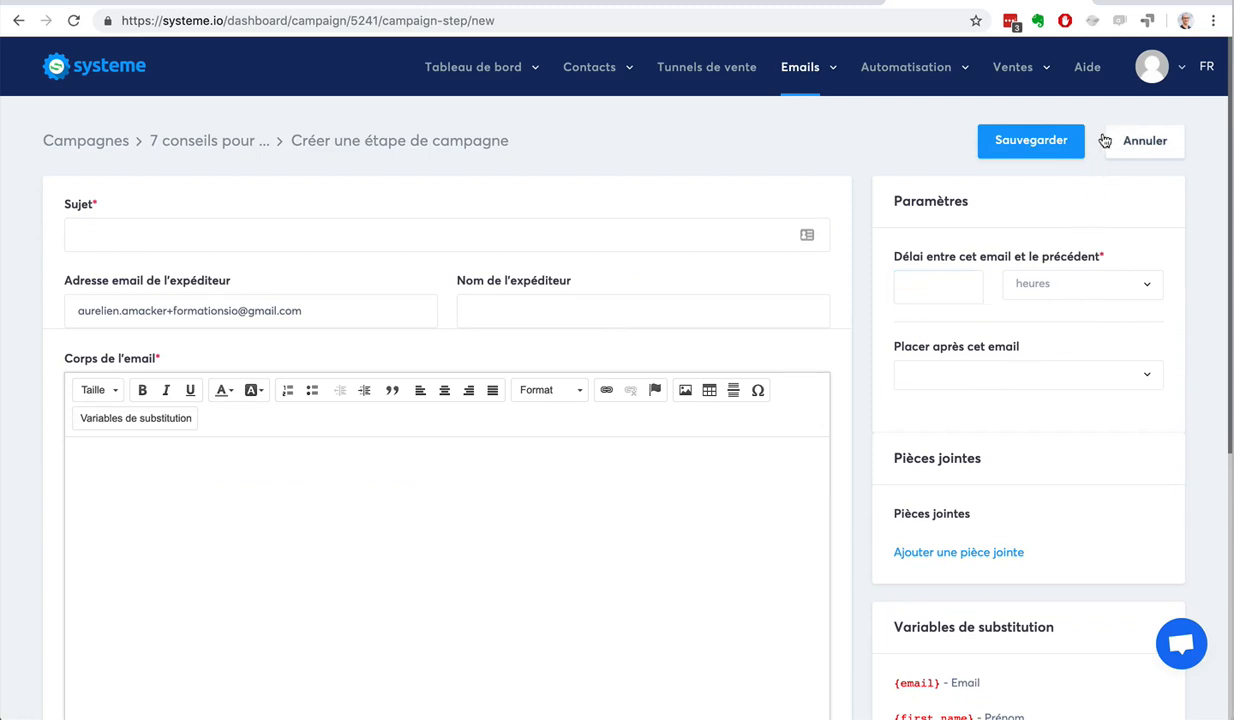
left_click(1063, 139)
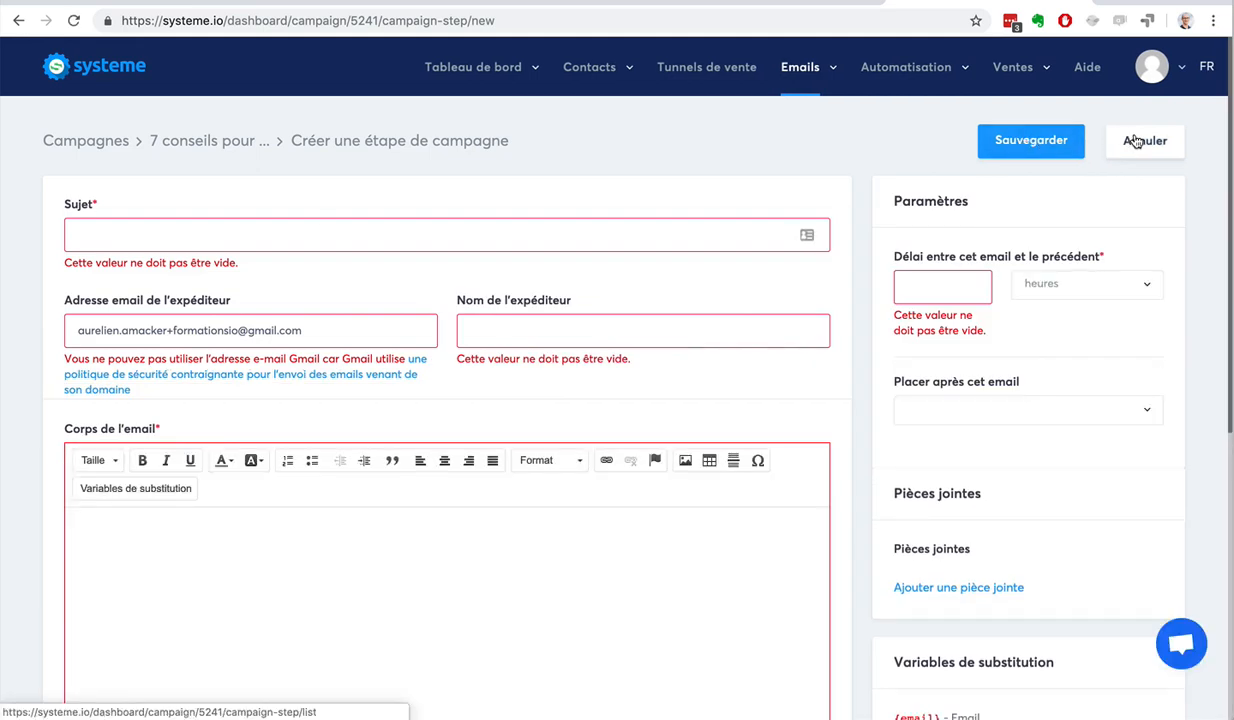
left_click(1135, 141)
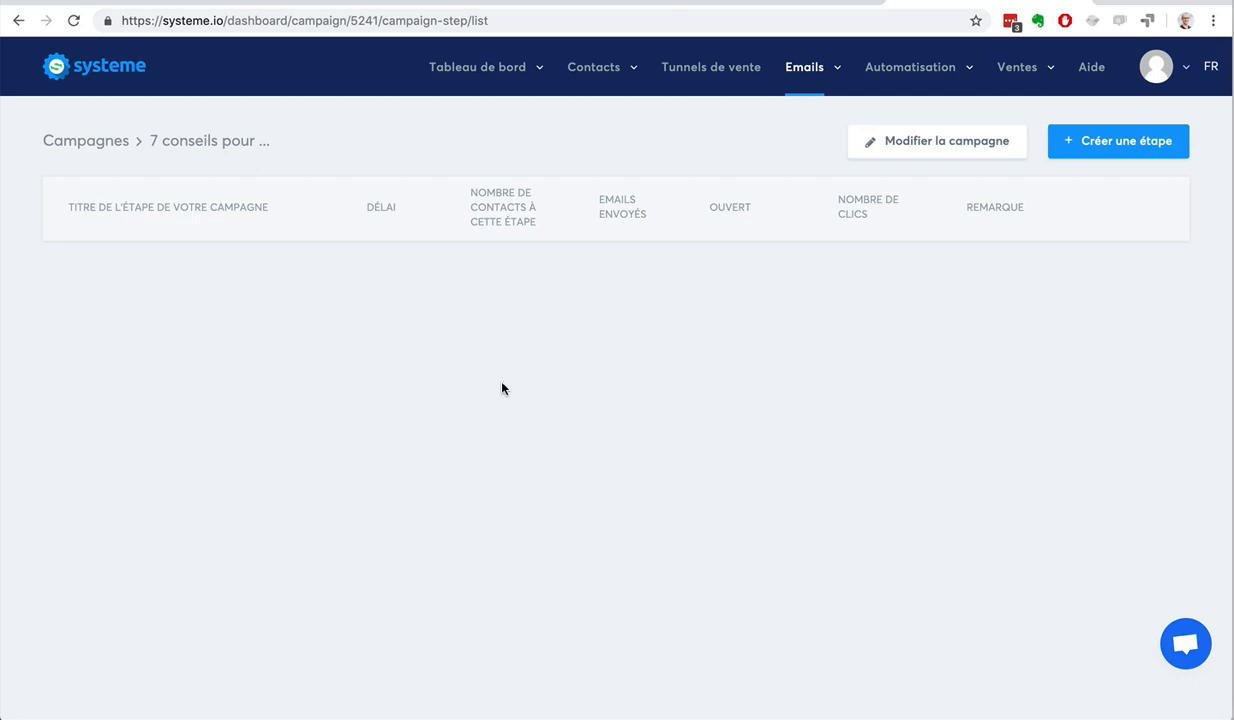
- Bring up the pages available in the Emails section
mouse_move(816, 72)
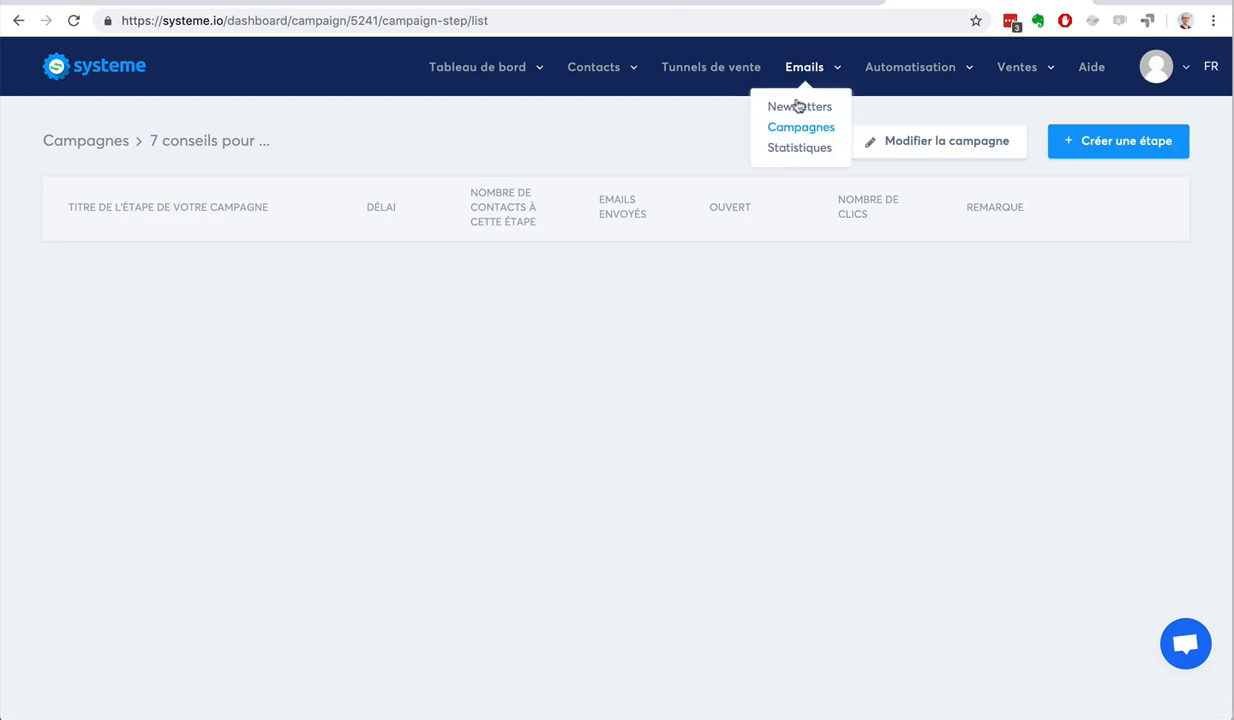